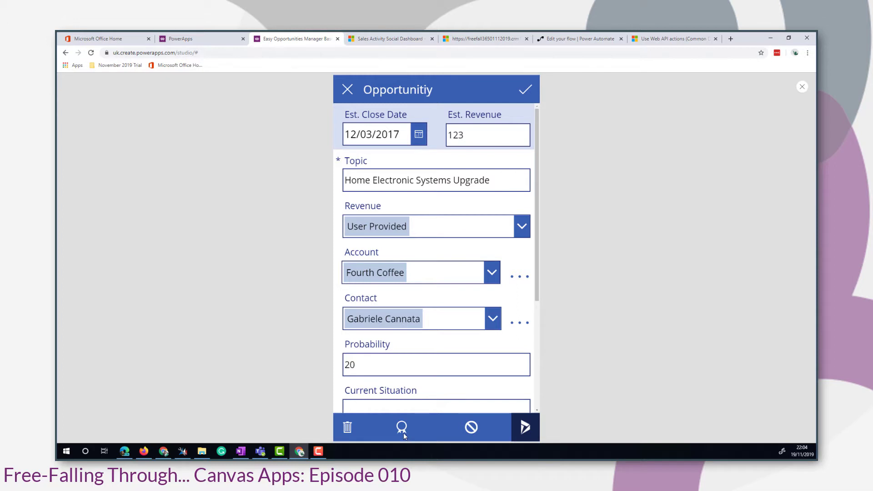
Test opening and dismissing the close-as-won dialog in the app preview, and return to editing.
left_click(401, 429)
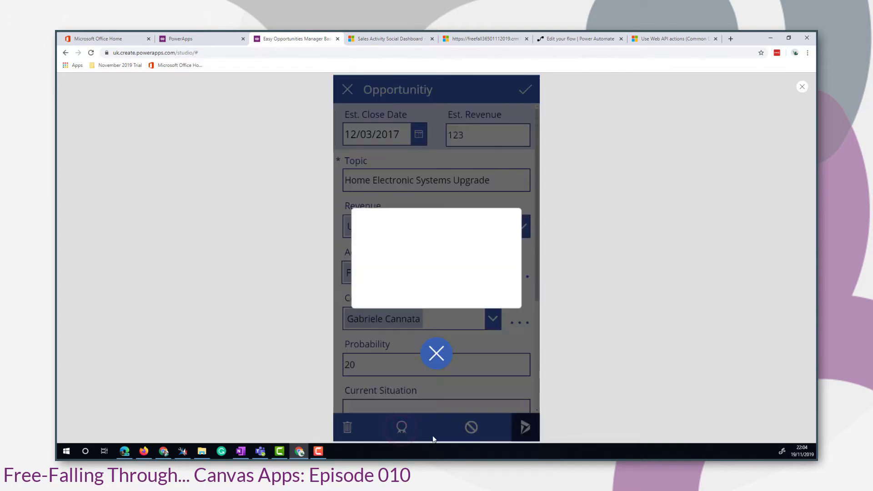
left_click(437, 362)
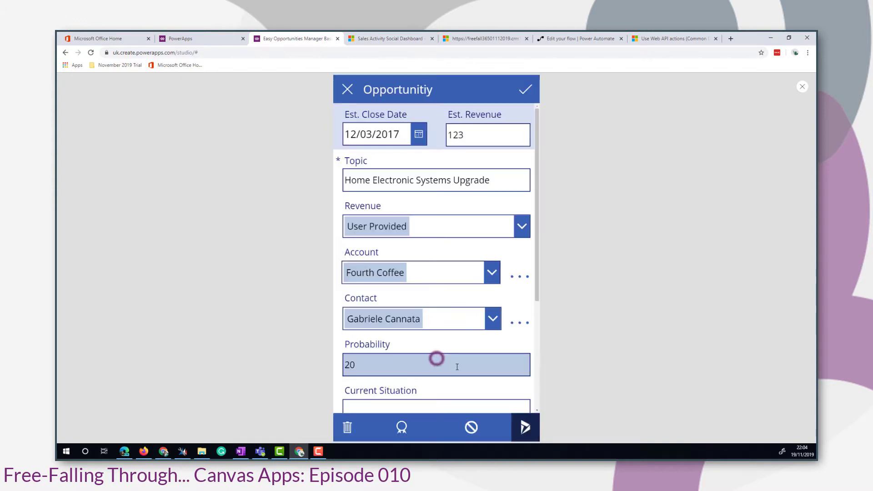
left_click(803, 86)
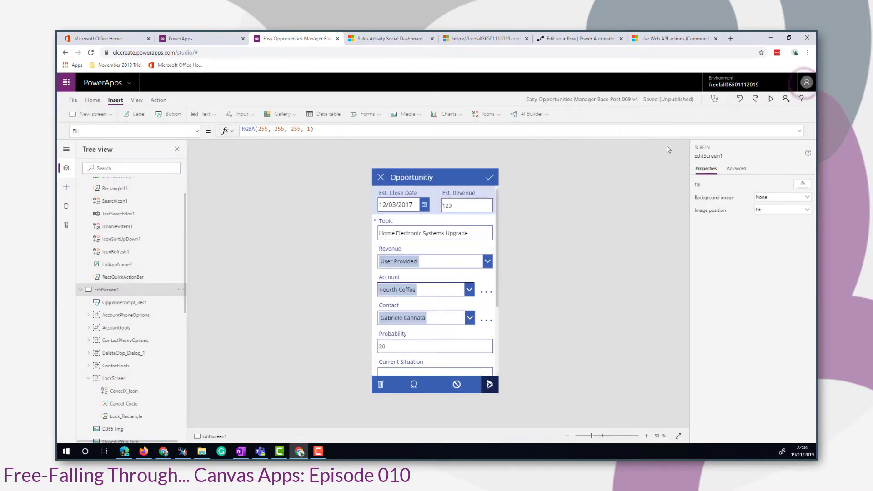
Copy the Est. Revenue text input, show the close-as-won dialog through a preview, and place the pasted copy inside the white dialog box.
left_click(461, 206)
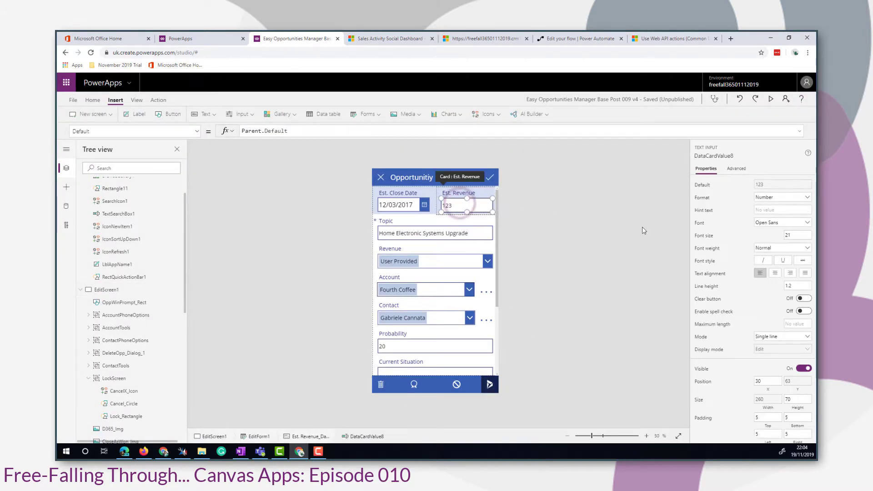
left_click(772, 99)
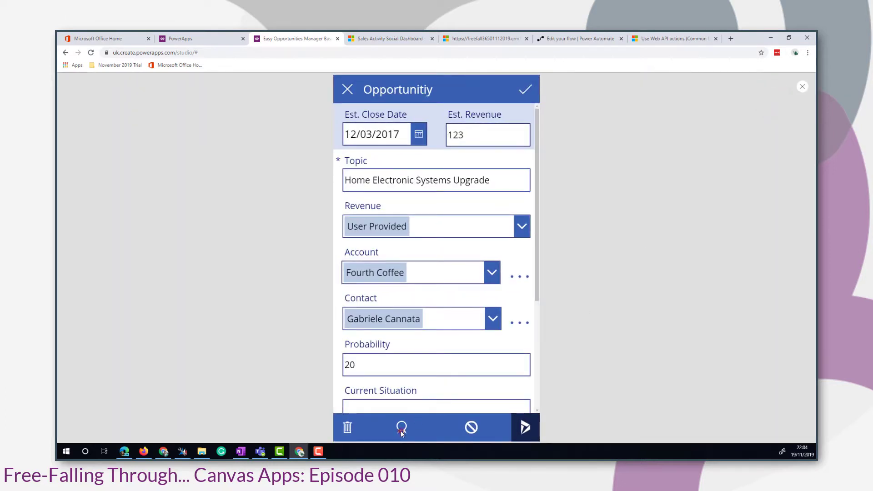
left_click(402, 430)
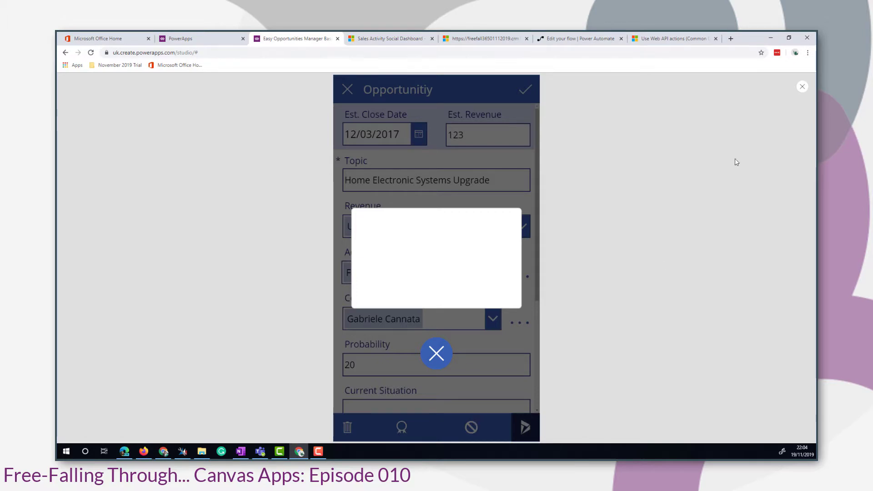
left_click(804, 88)
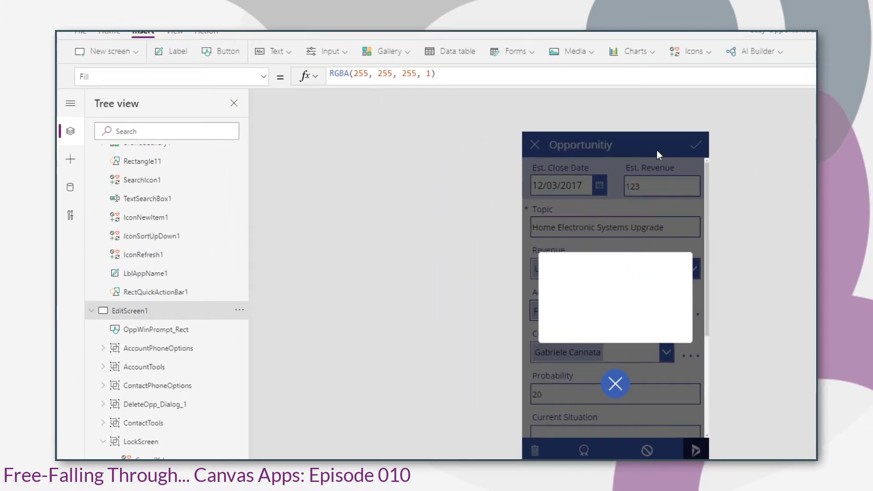
key("ctrl+v")
left_click_drag(655, 155, 652, 283)
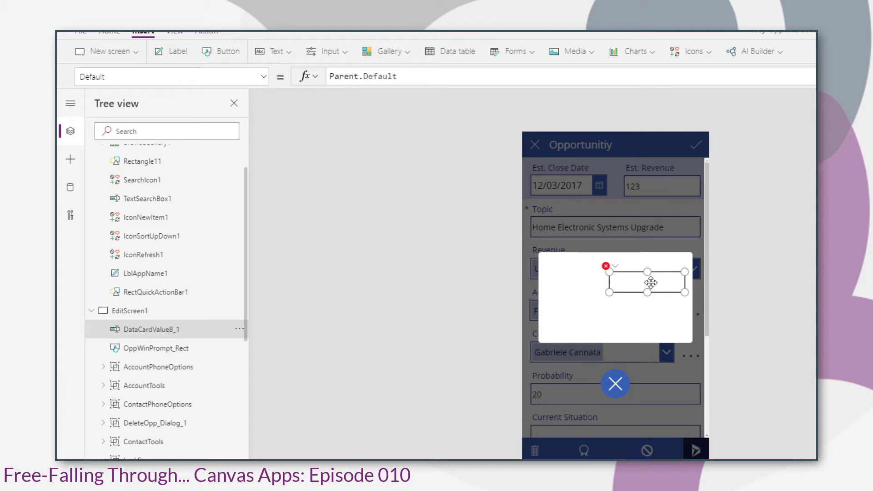
Rename the pasted input ActualRevenue_Txt and replace its erroneous BorderColor formula with the beginning If(Value(ActualRevenue_Txt.Text.
left_click(612, 270)
left_click(628, 286)
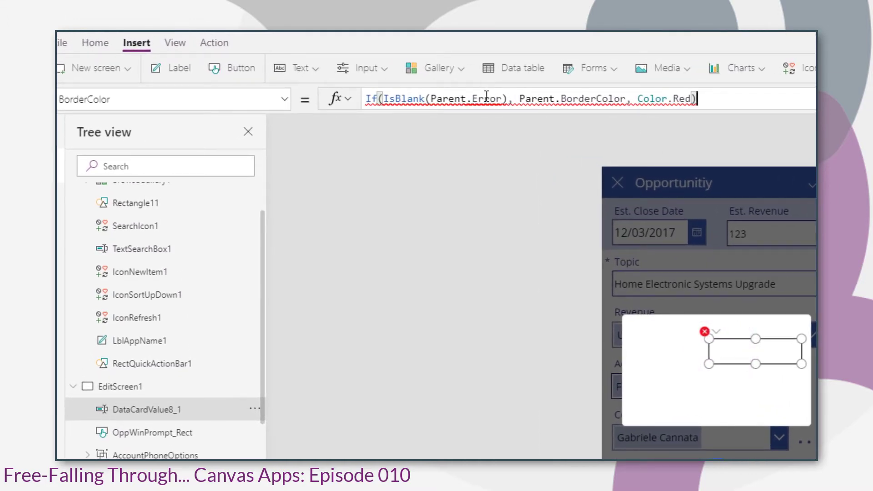
triple_click(638, 98)
type("if")
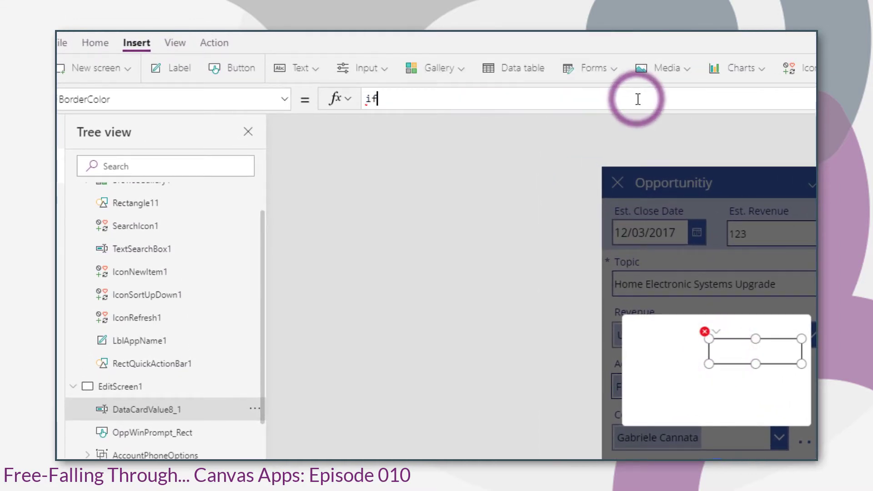
type("(")
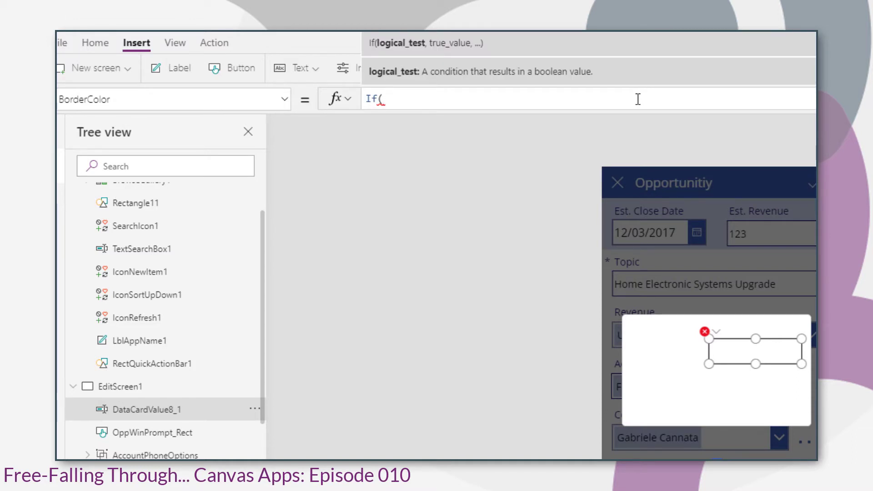
type("value")
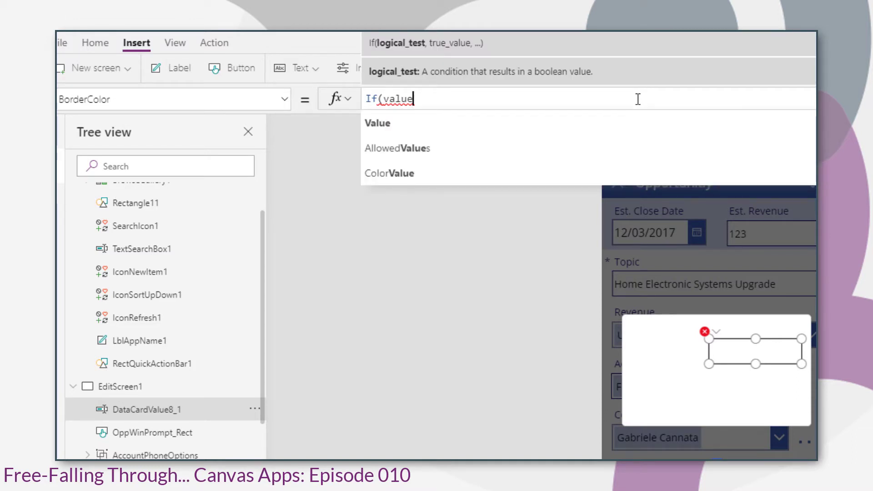
type("(ac")
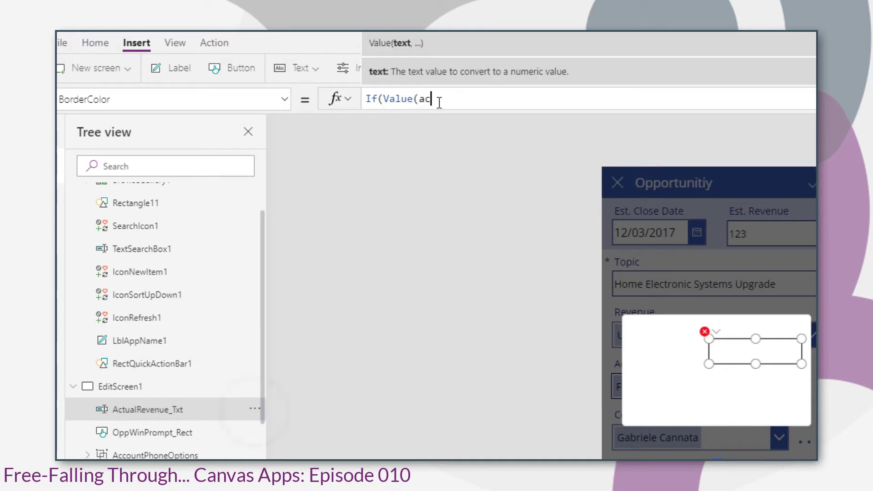
type("t")
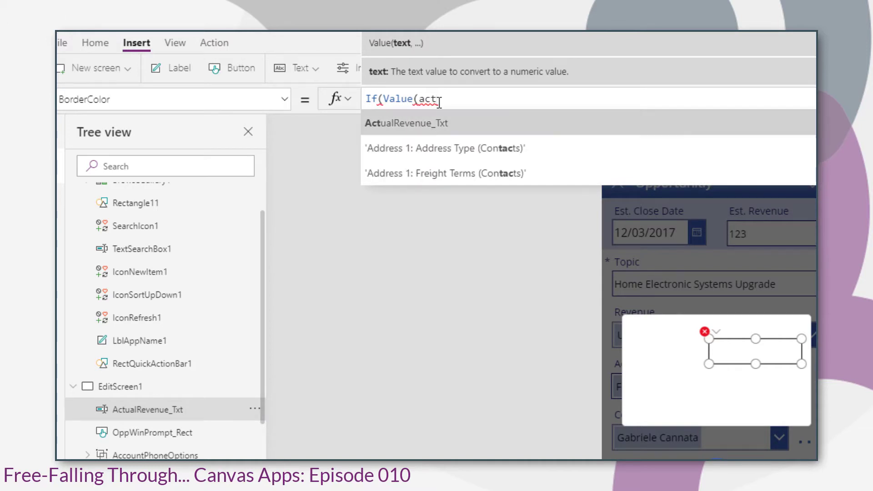
key("Tab")
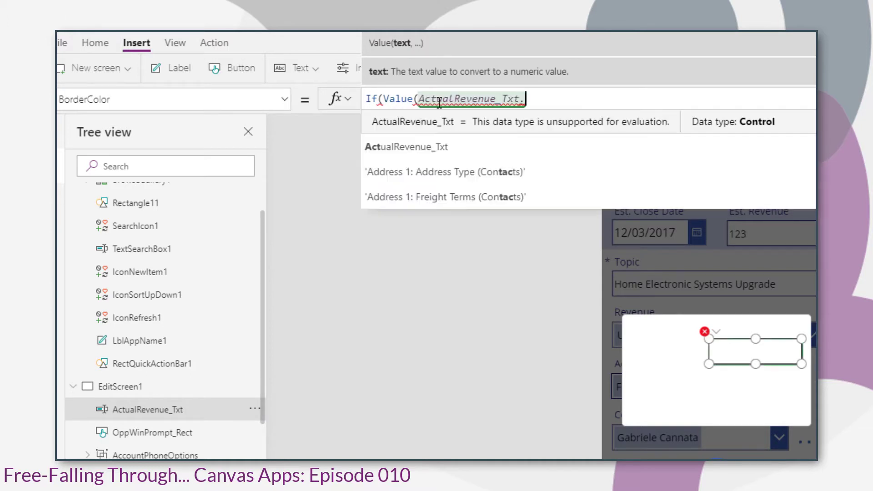
type(".t")
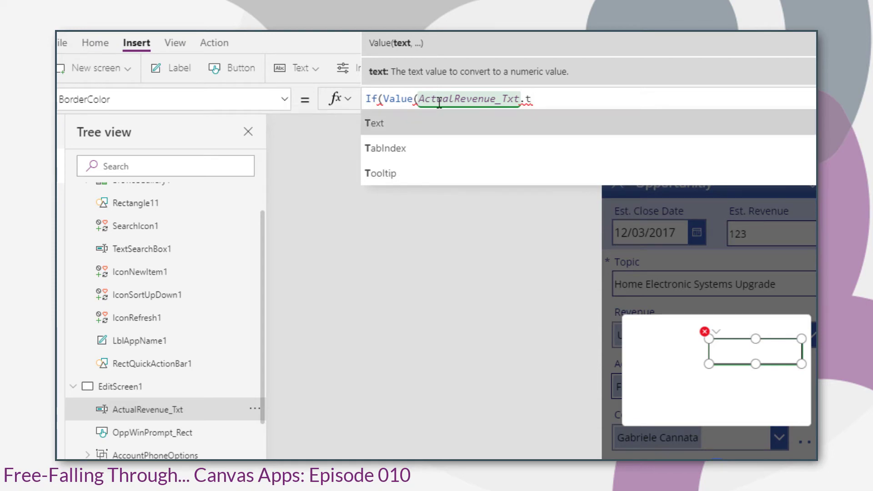
key("Tab")
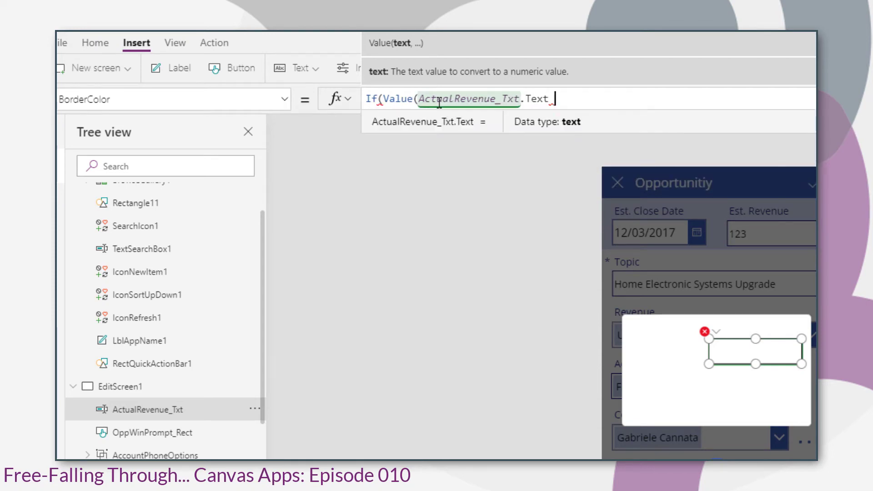
Complete the BorderColor formula as If(Value(ActualRevenue_Txt.Text) <= 0, Color.Red).
type("<=")
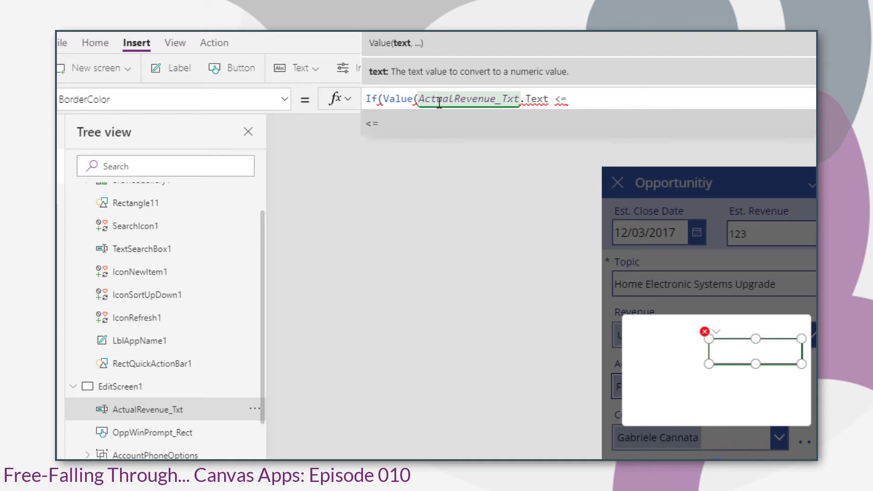
key("Left")
key("Left")
key("Left")
type(")")
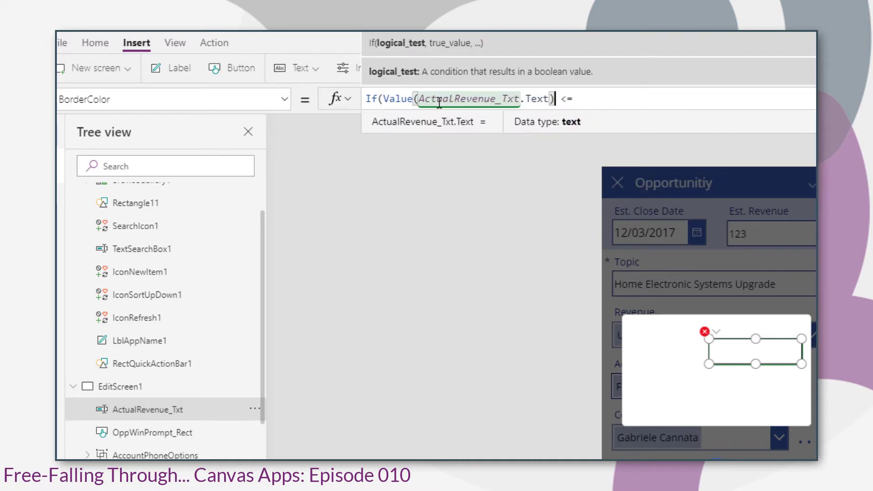
key("End")
type("0")
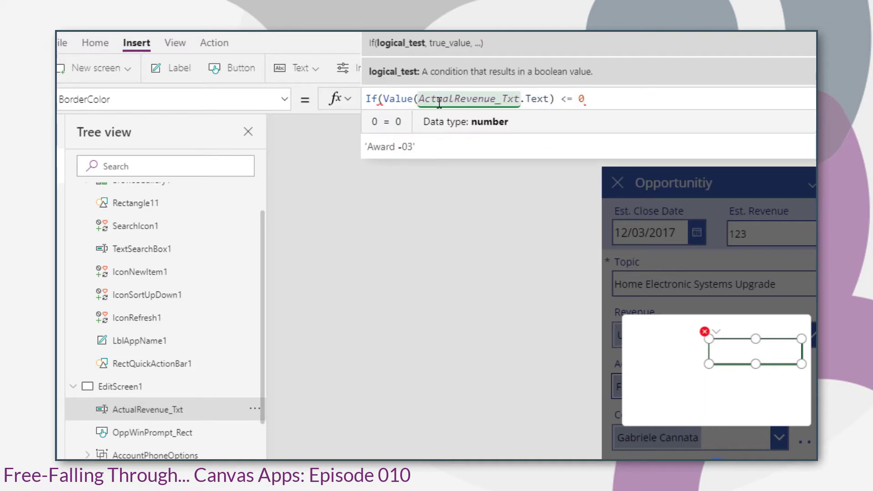
type(", Color")
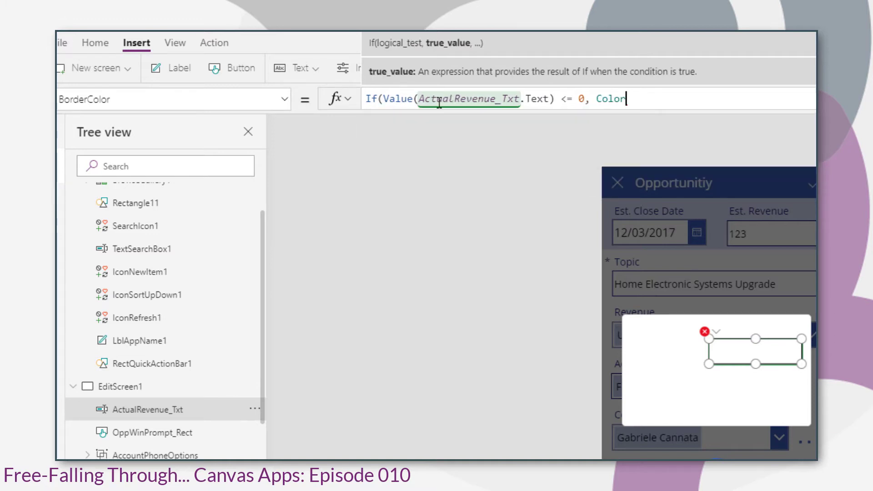
type(".Red)")
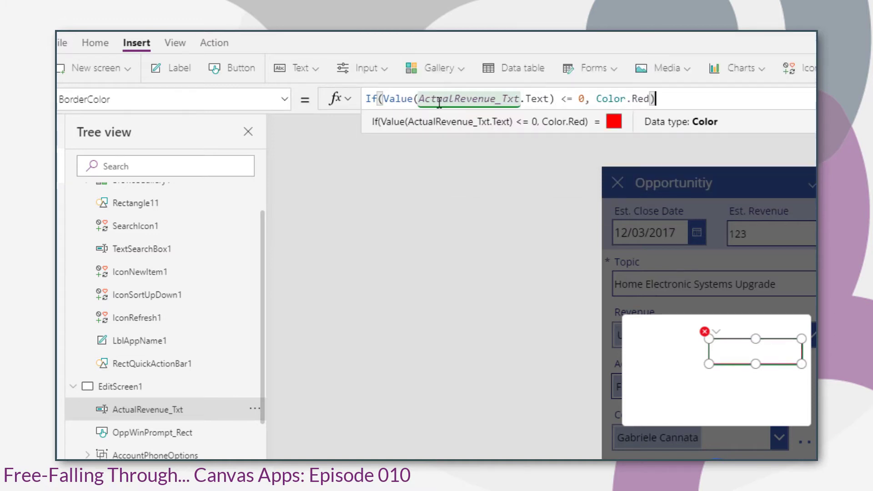
Open the erroneous Default formula of the ActualRevenue_Txt input for editing.
left_click(705, 332)
left_click(723, 352)
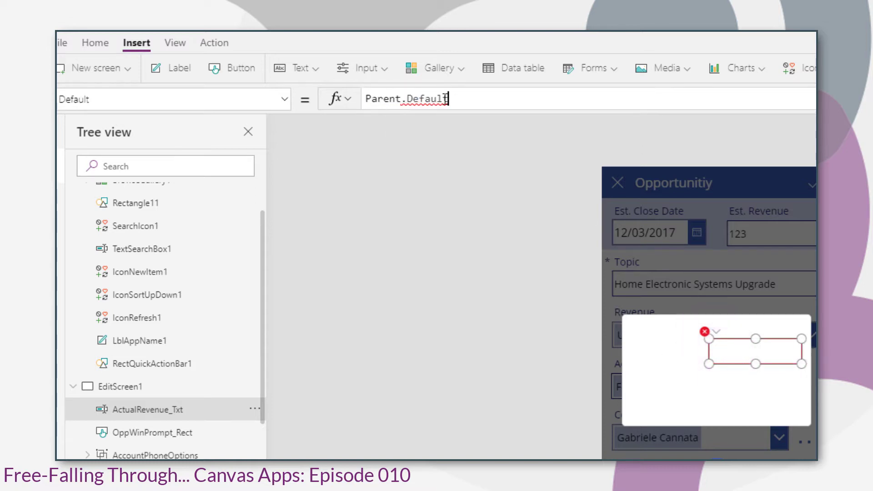
triple_click(393, 99)
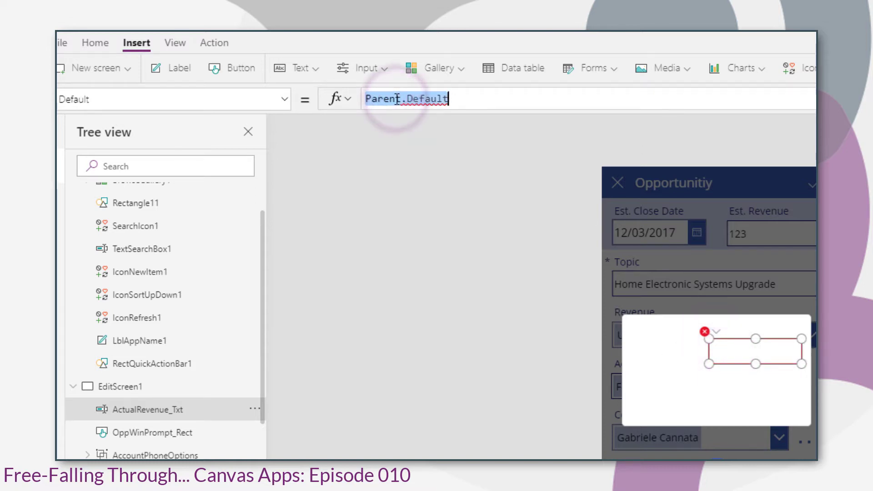
triple_click(394, 98)
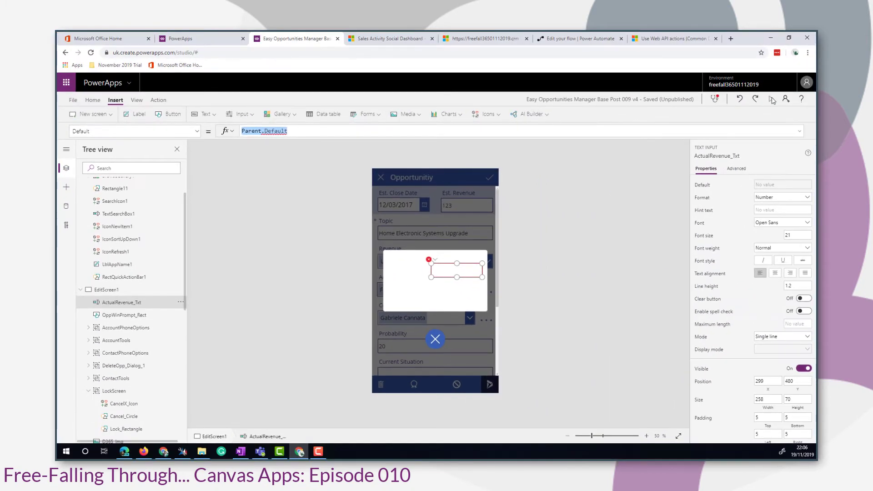
Dismiss the close-as-won dialog in the app preview to uncover the Est. Revenue field, and return to editing.
left_click(771, 99)
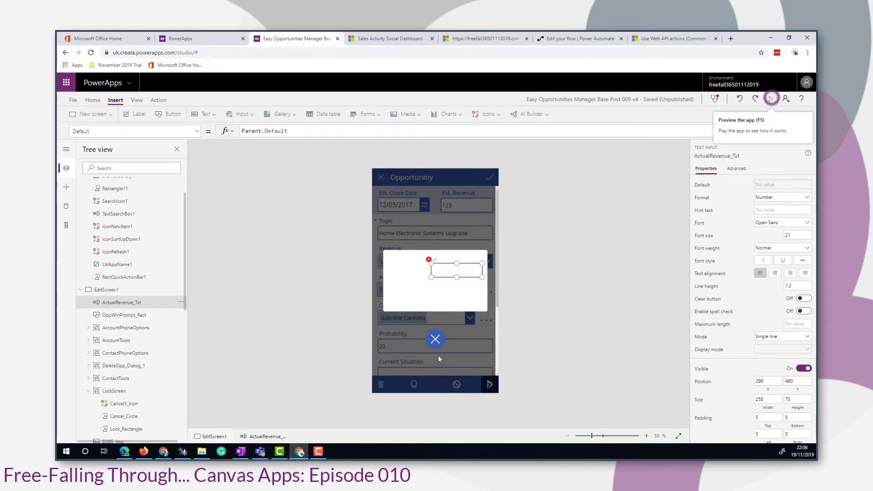
left_click(437, 350)
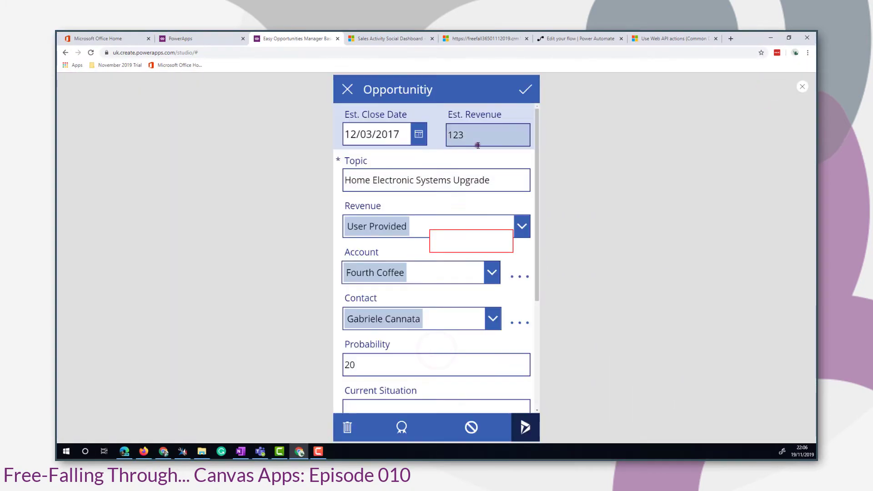
left_click(478, 145)
left_click(802, 88)
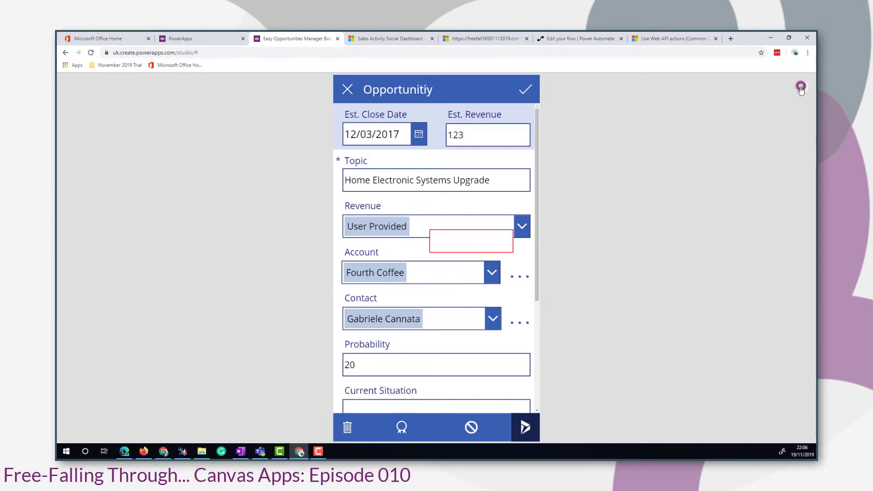
Rename the text input in the Est. Revenue card to EstRevenueValue_txt.
left_click(474, 203)
left_click(474, 203)
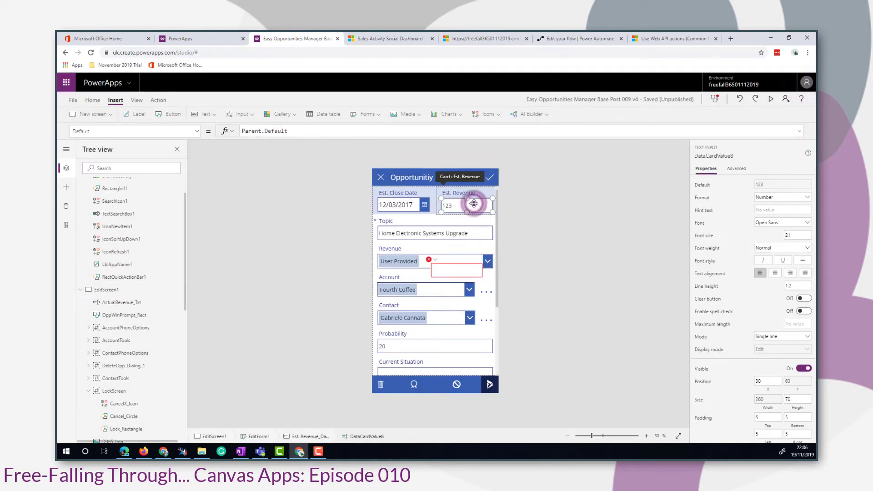
left_click_drag(185, 241, 180, 311)
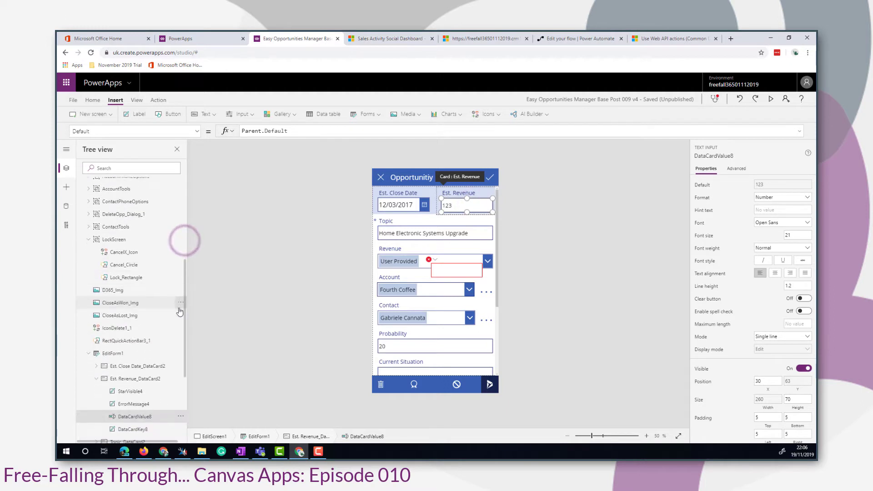
scroll(178, 336, "down", 3)
left_click(177, 362)
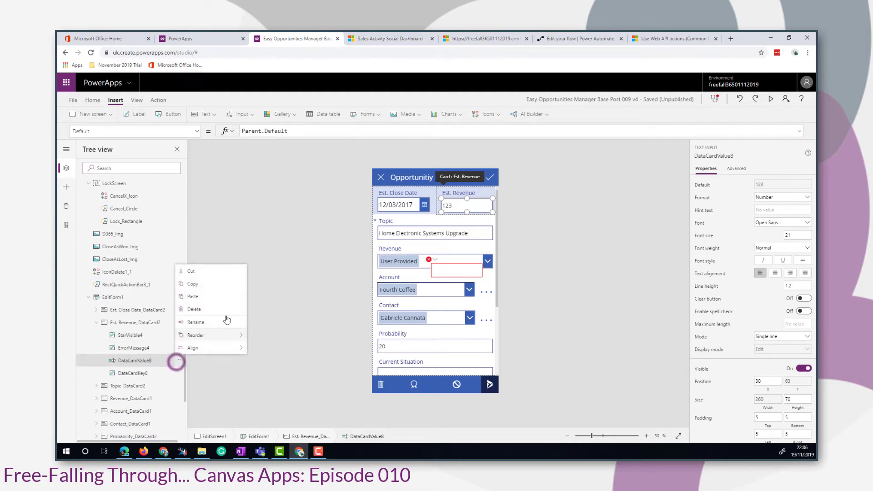
left_click(211, 321)
type("EstRevenueValue_txt")
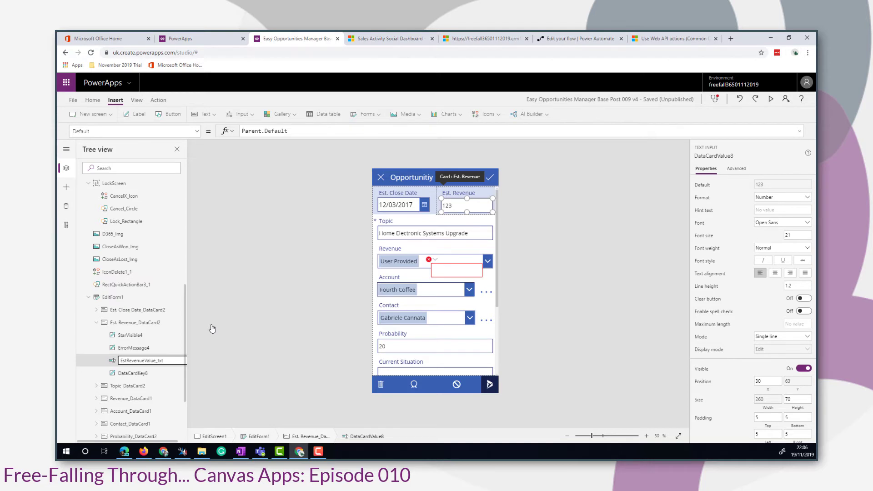
key("Return")
Set the Default formula of the ActualRevenue_Txt input to Value(EstRevenueValue_txt.Text).
left_click(444, 276)
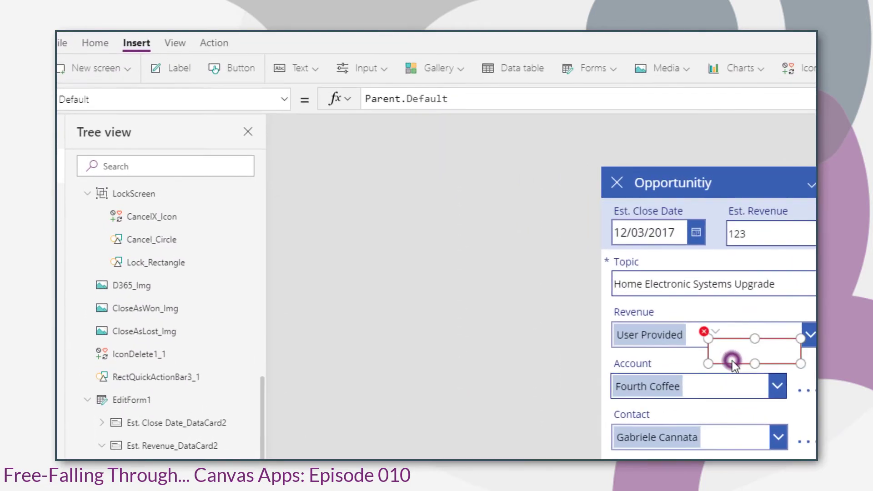
triple_click(432, 97)
type("e")
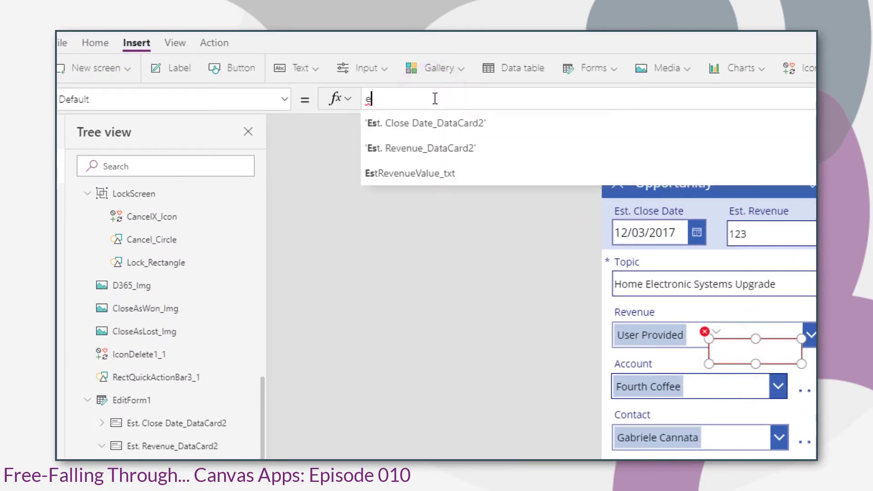
key("BackSpace")
type("Value(est")
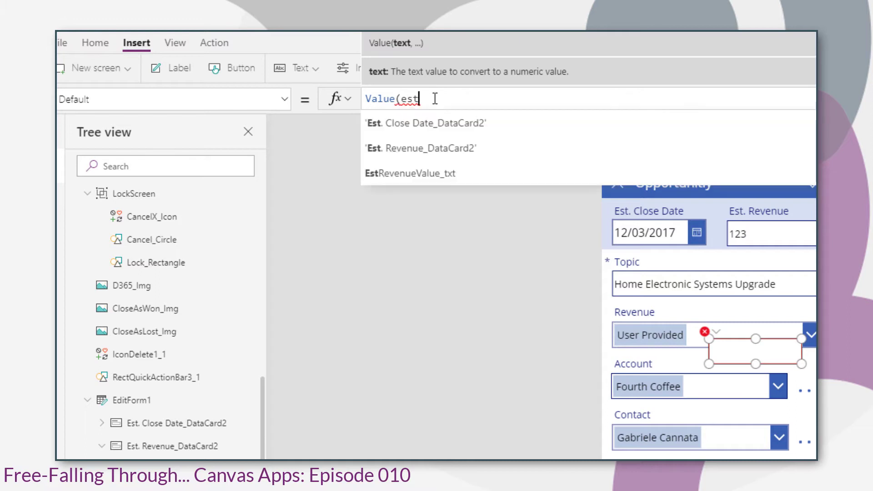
key("Down")
key("Down")
key("Tab")
type(".te")
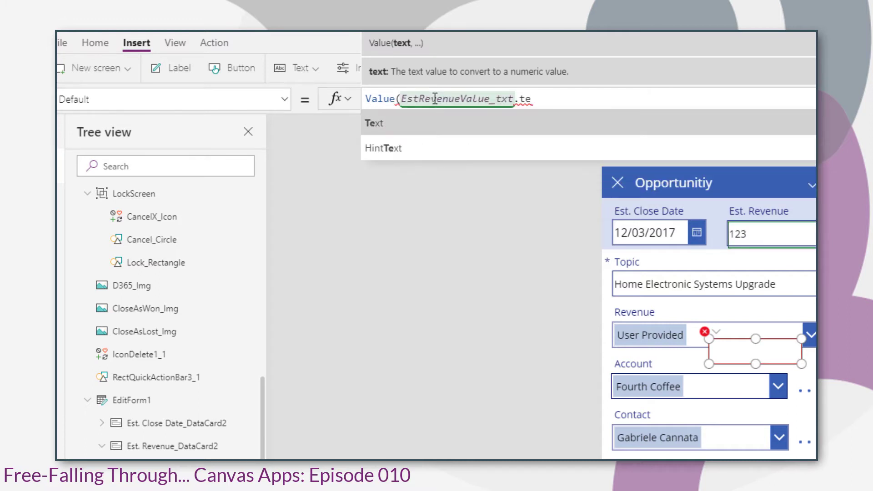
key("Tab")
type(")")
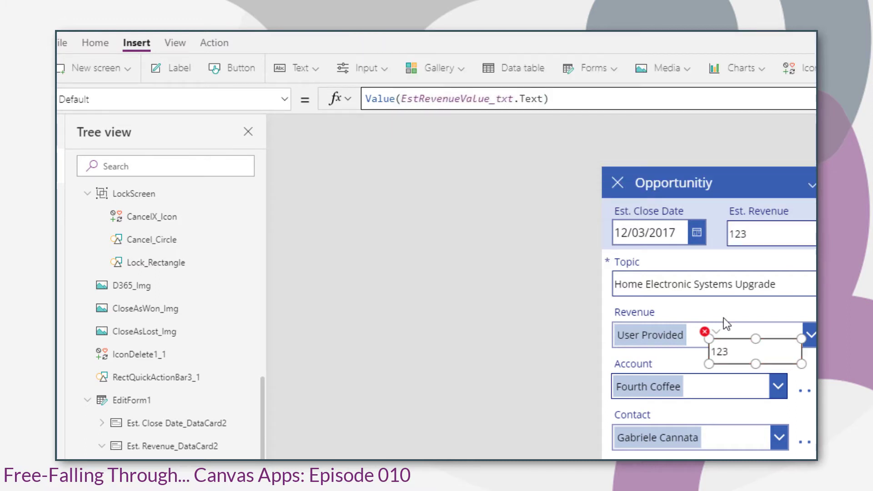
Fix the DisplayMode error on the actual revenue input by replacing its formula with DisplayMode.Edit.
left_click(705, 332)
left_click(755, 349)
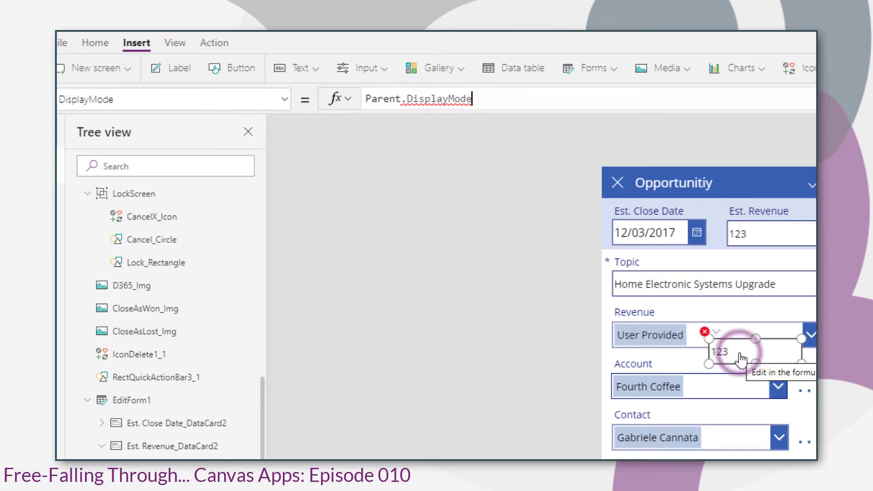
triple_click(428, 98)
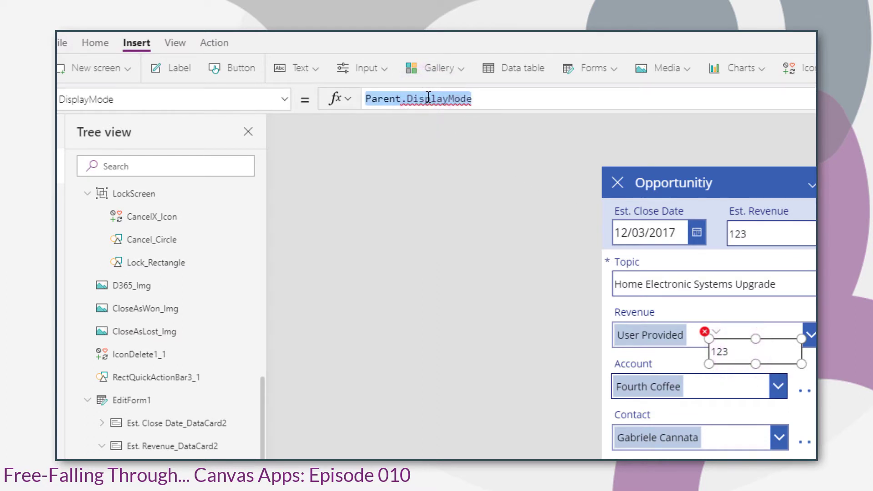
type("display")
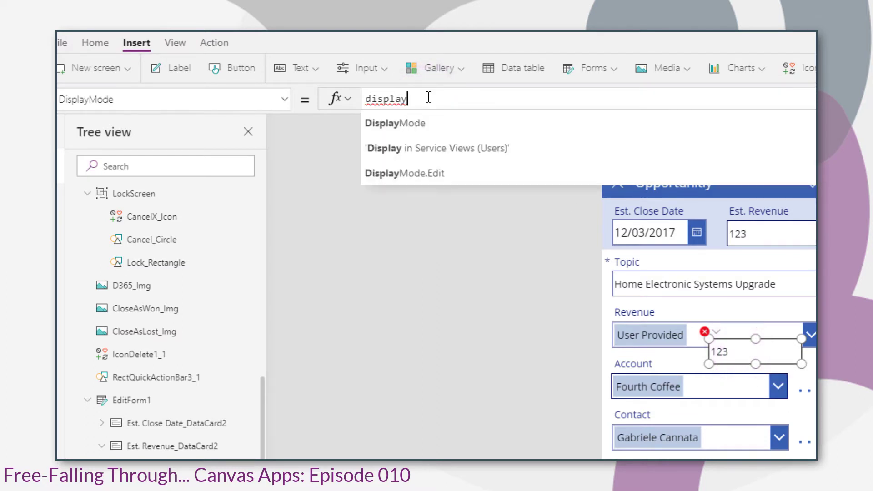
key("Down")
key("Tab")
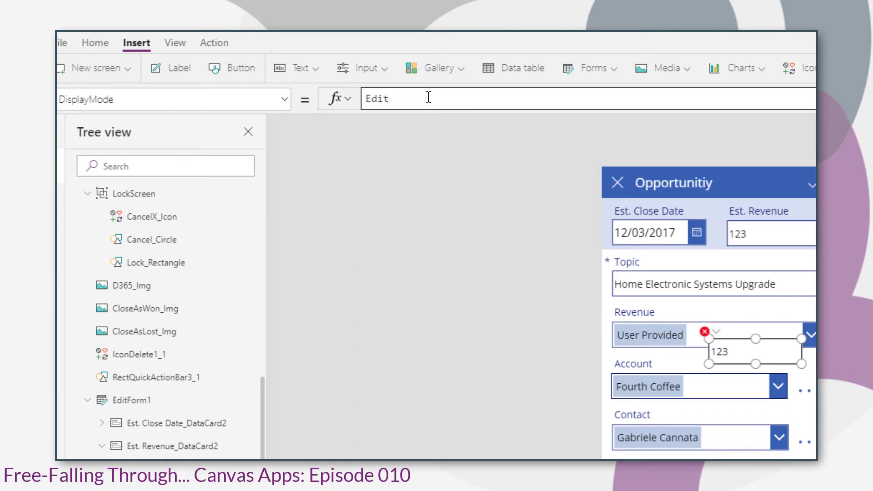
Fix the Tooltip error on the actual revenue input by replacing its formula with "Actual Revenue".
left_click(705, 331)
left_click(728, 353)
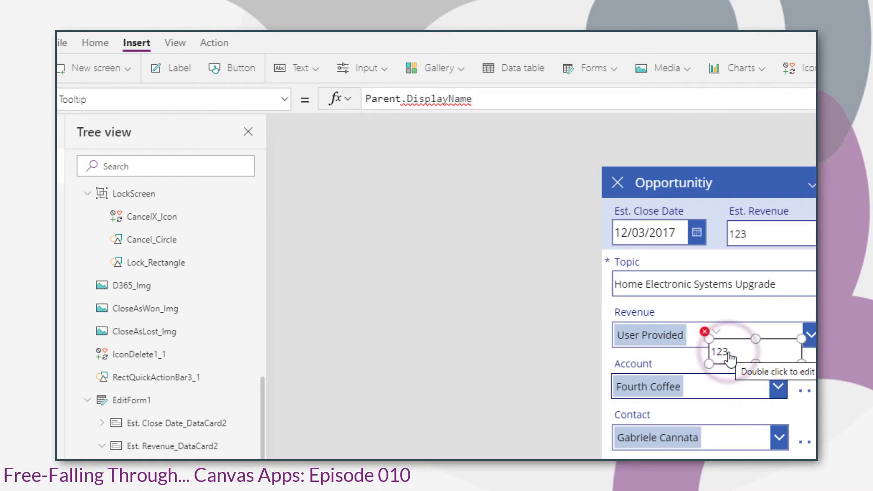
triple_click(416, 100)
type("\"Actua")
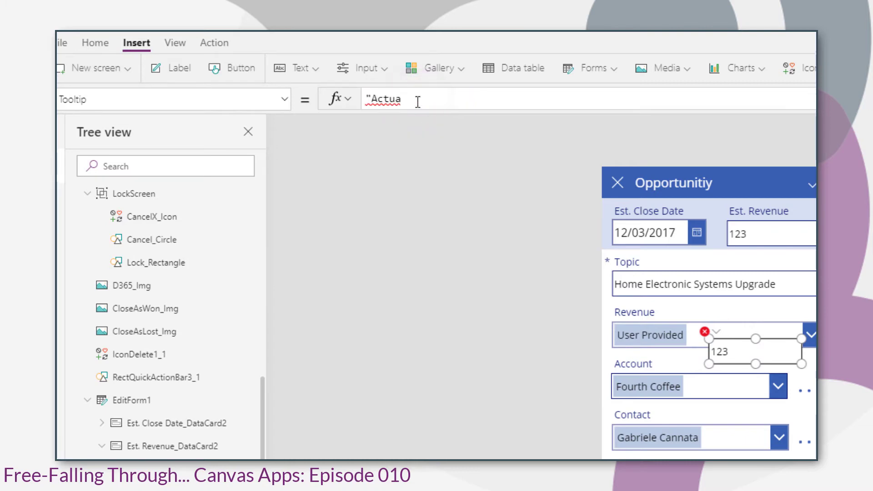
type("l Revenue\"")
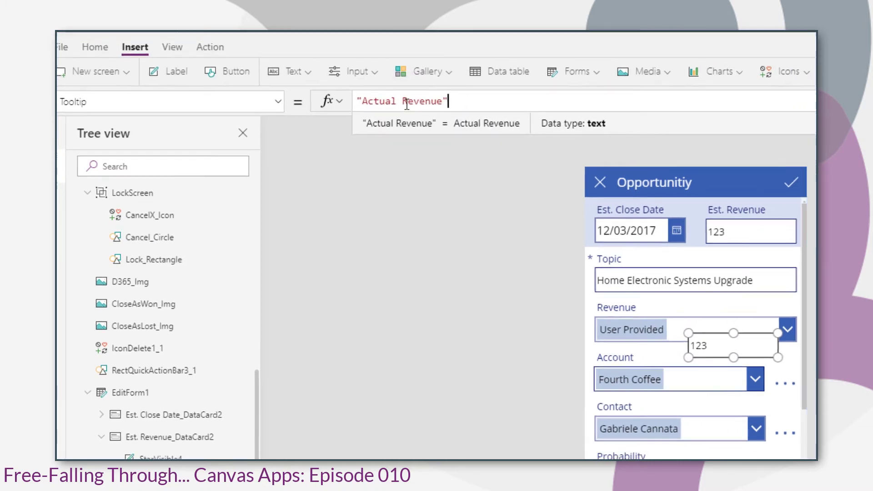
Reopen the close-as-won dialog through the app preview and add a label reading Actual Revenue in front of the revenue input.
left_click(773, 99)
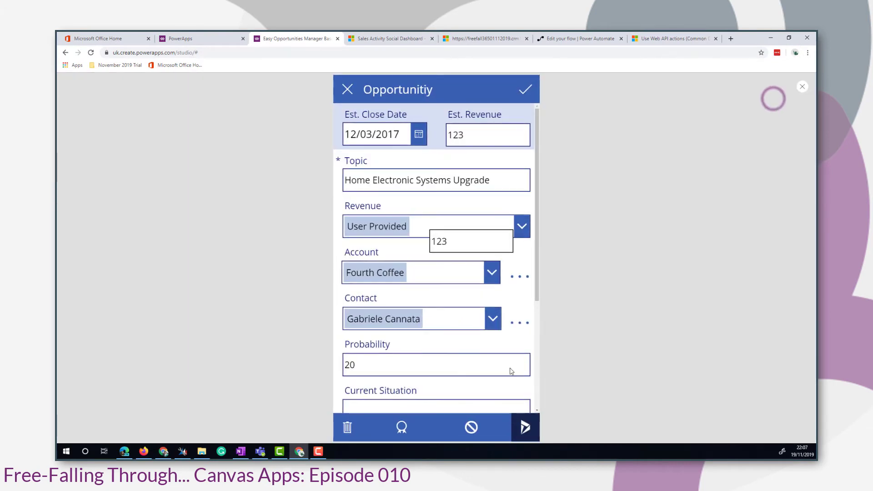
left_click(802, 86)
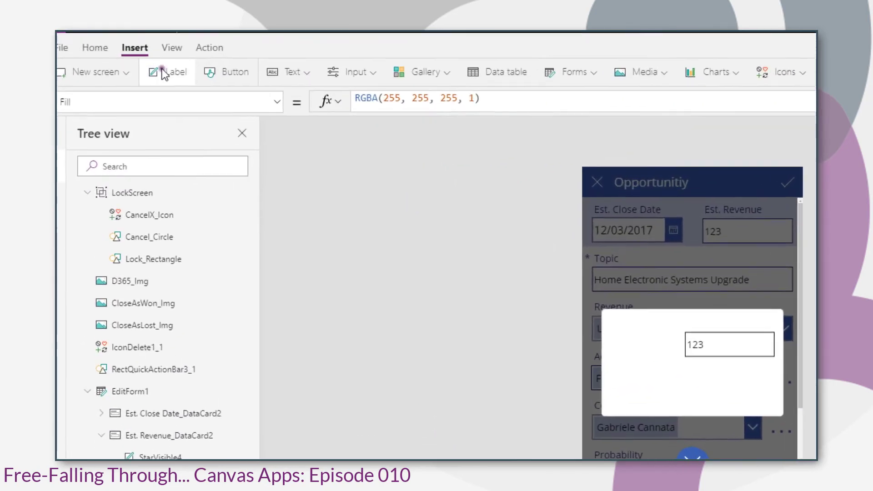
left_click(143, 107)
left_click_drag(686, 189, 693, 346)
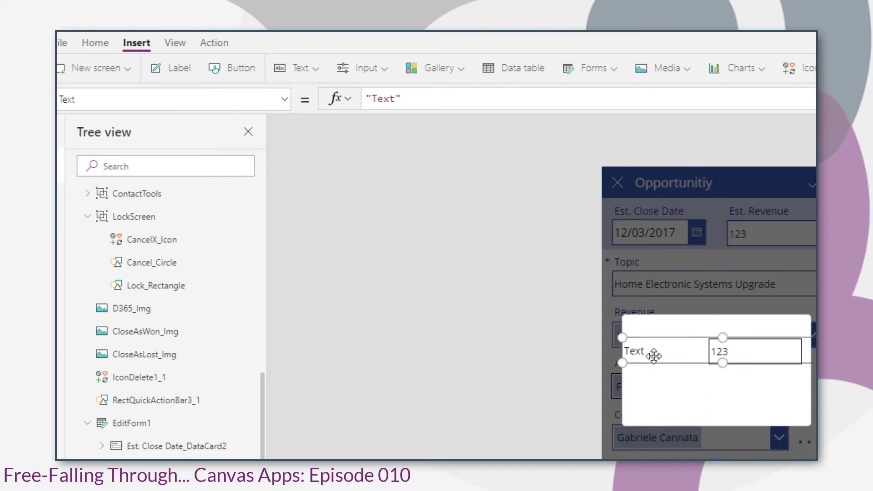
double_click(636, 352)
type("Actual Revenue")
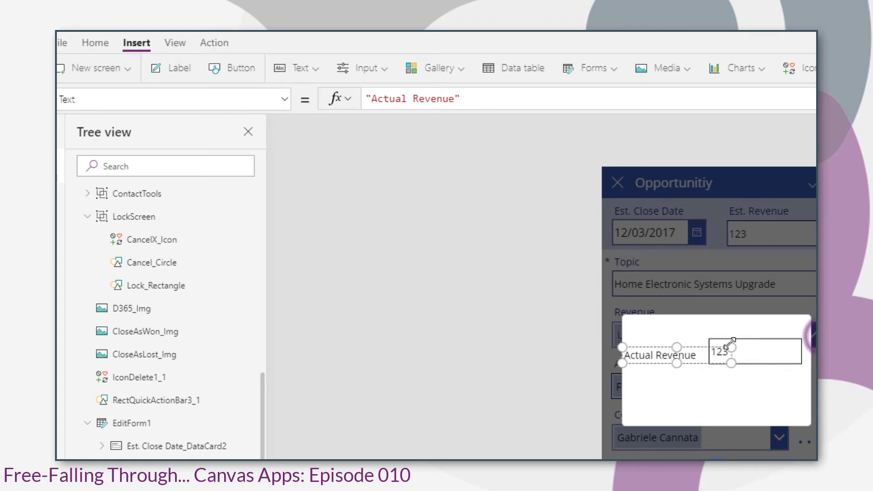
Narrow the Actual Revenue label to end before the input, and space the label and input apart slightly lower in the dialog.
left_click_drag(722, 338, 705, 338)
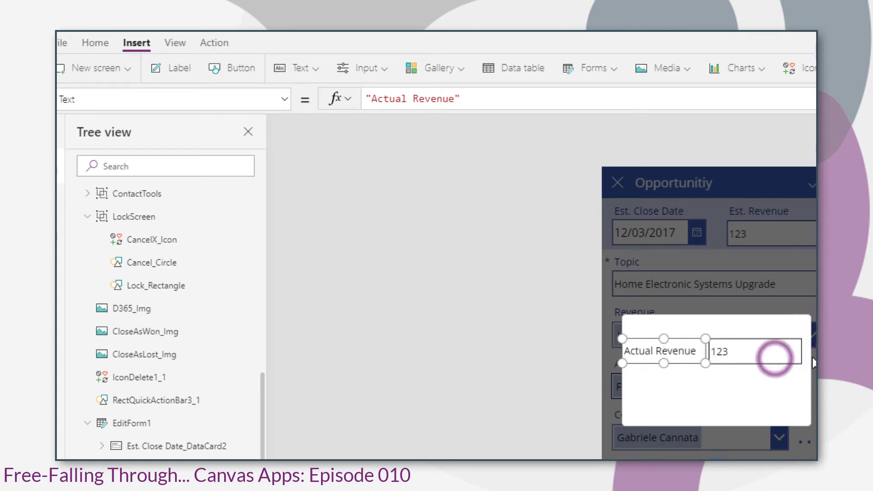
left_click_drag(757, 351, 765, 350)
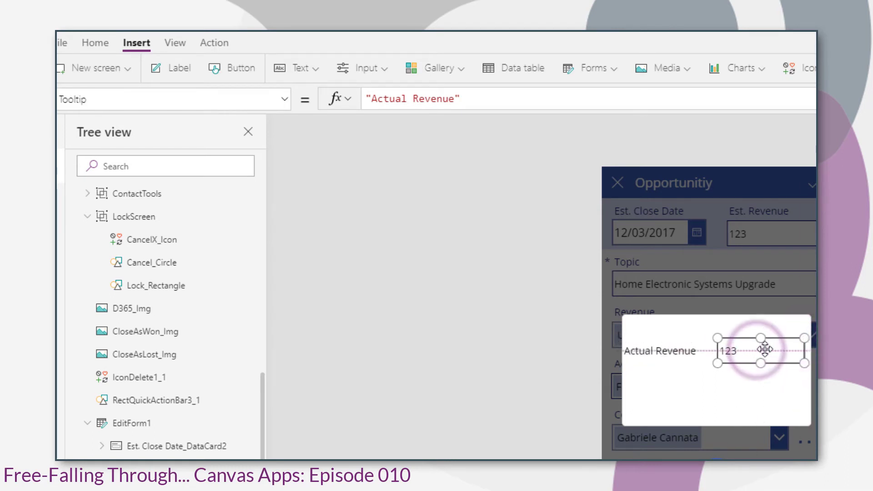
left_click_drag(674, 350, 663, 357)
left_click_drag(771, 350, 775, 358)
left_click(698, 372)
left_click(680, 357)
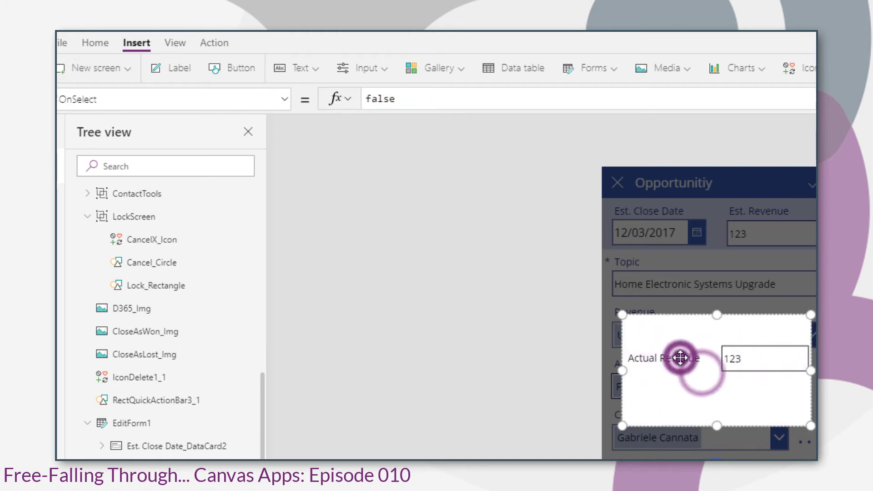
Trim the revenue input and the Actual Revenue label to leave side margins in the dialog, and colour the label text blue.
scroll(228, 364, "up", 10)
left_click(161, 432)
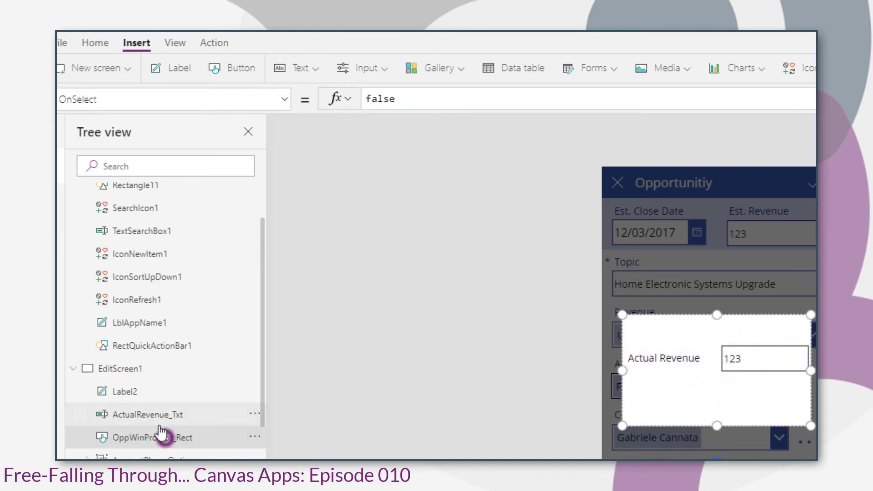
left_click(136, 391)
left_click(783, 355)
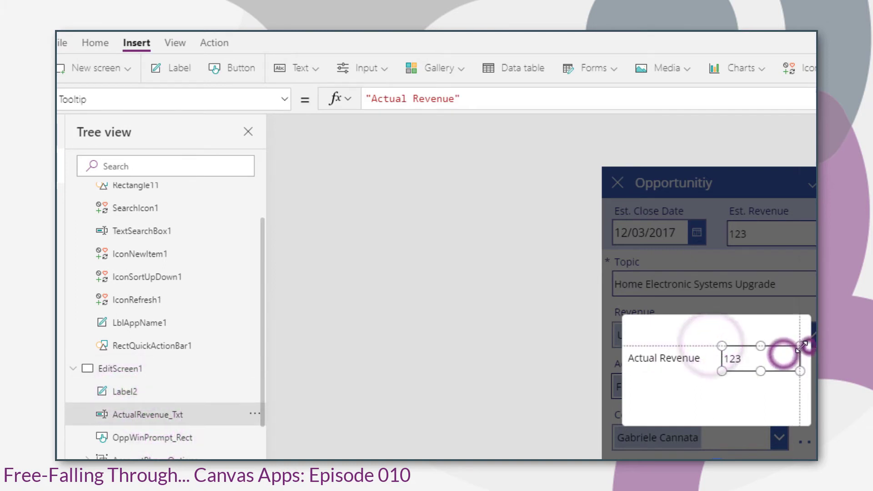
left_click(633, 357)
left_click(628, 347)
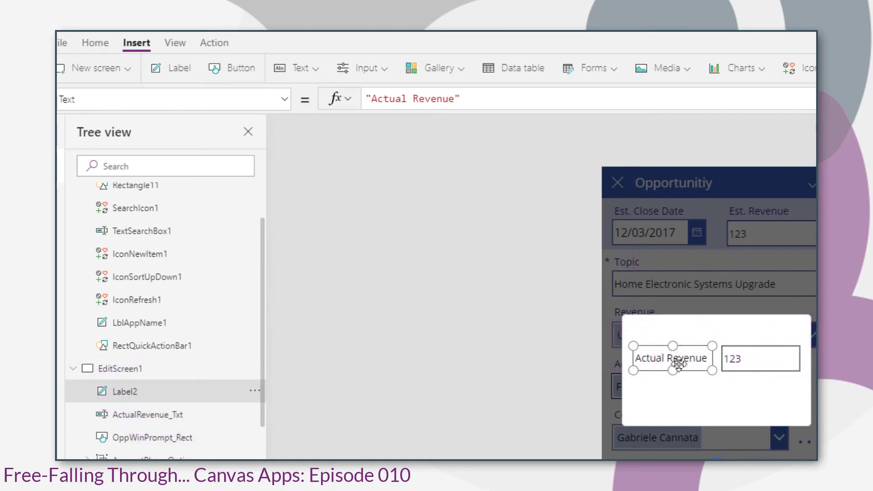
left_click(666, 359)
left_click(721, 386)
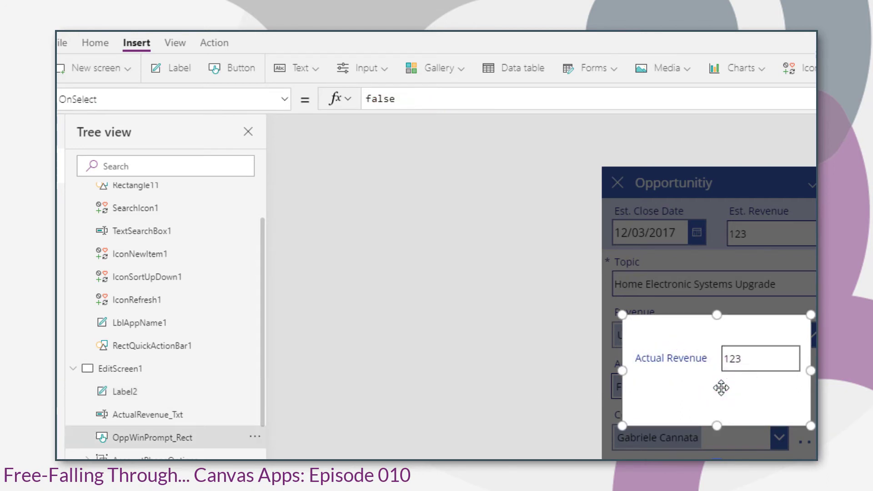
Add a button centred below the actual revenue row in the dialog and set its text to Confirm Win.
left_click(222, 71)
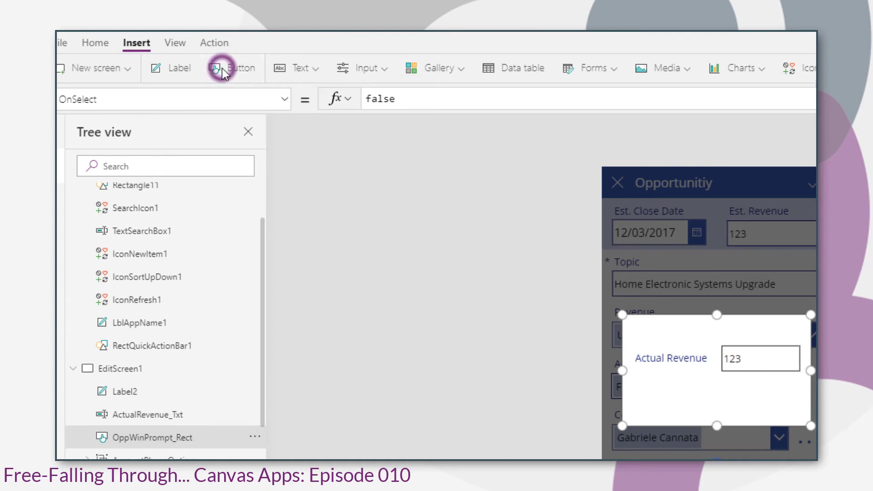
left_click_drag(643, 194, 691, 401)
double_click(715, 401)
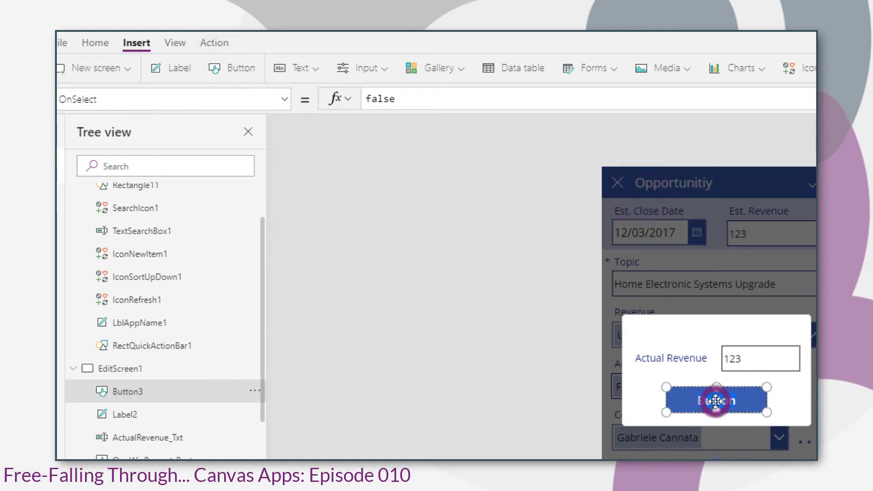
type("Confirm Win")
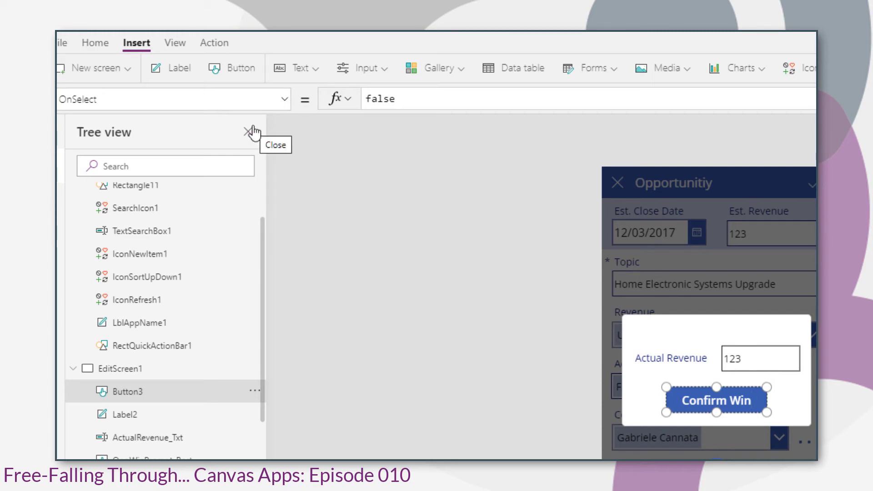
Set the Confirm Win button's DisplayMode to If(Value(ActualRevenue_Txt.Text) > 0, DisplayMode.Edit, DisplayMode.Disabled).
left_click(200, 96)
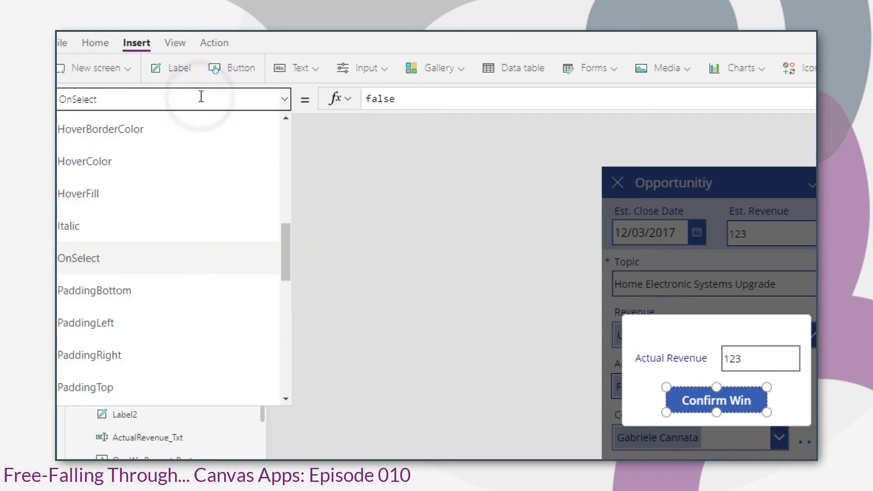
left_click(201, 97)
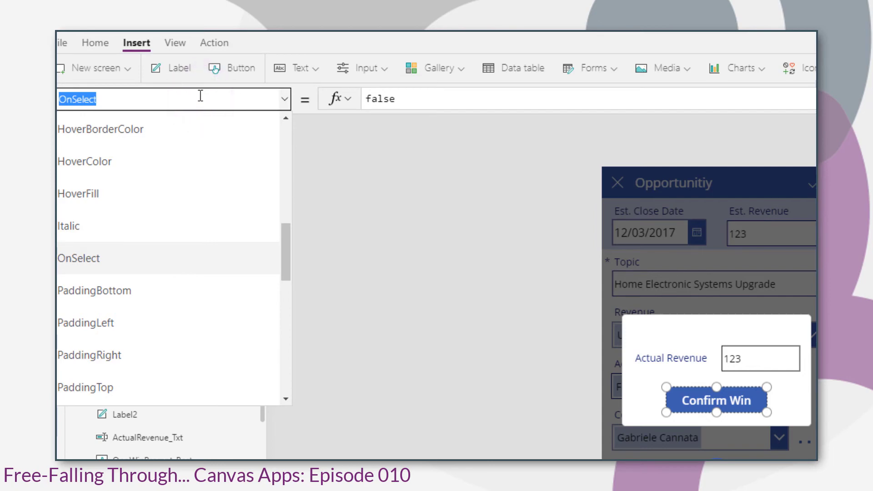
type("Dis")
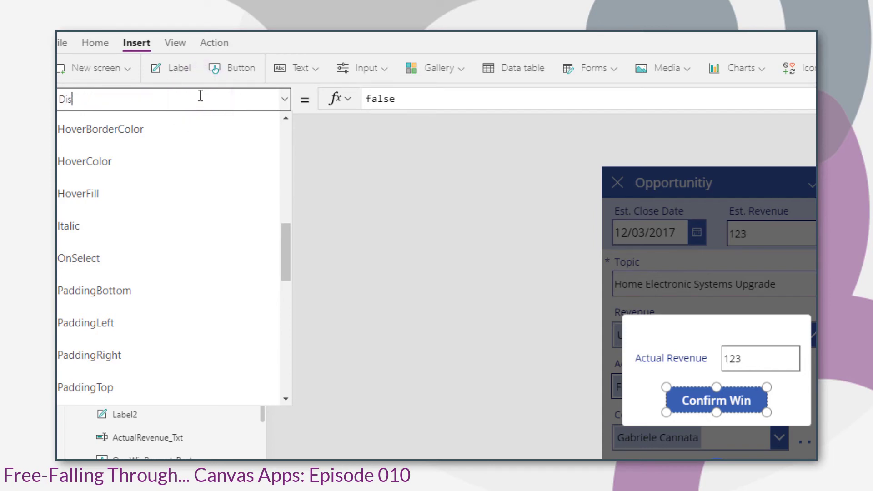
type("p")
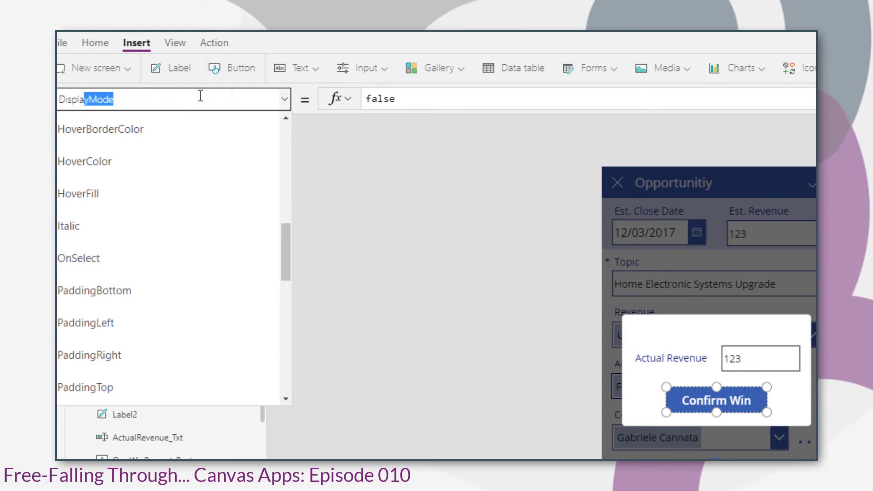
type("lay")
key("Return")
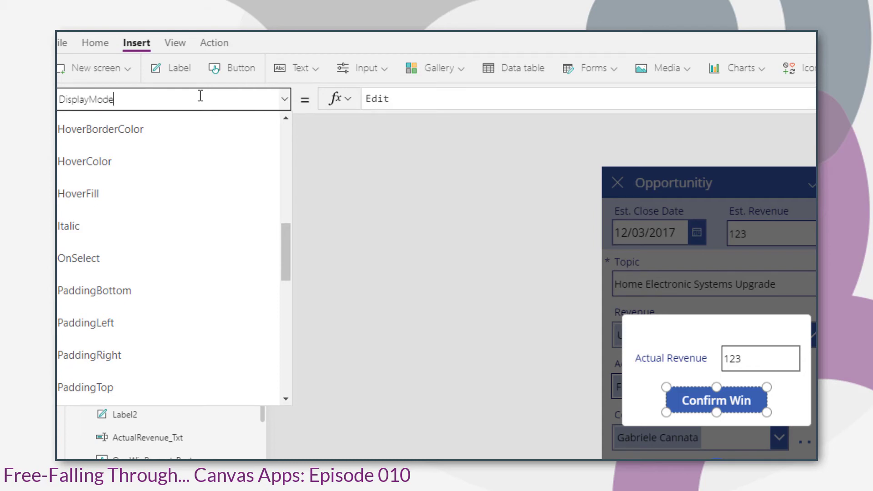
left_click(388, 98)
left_click_drag(482, 98, 356, 112)
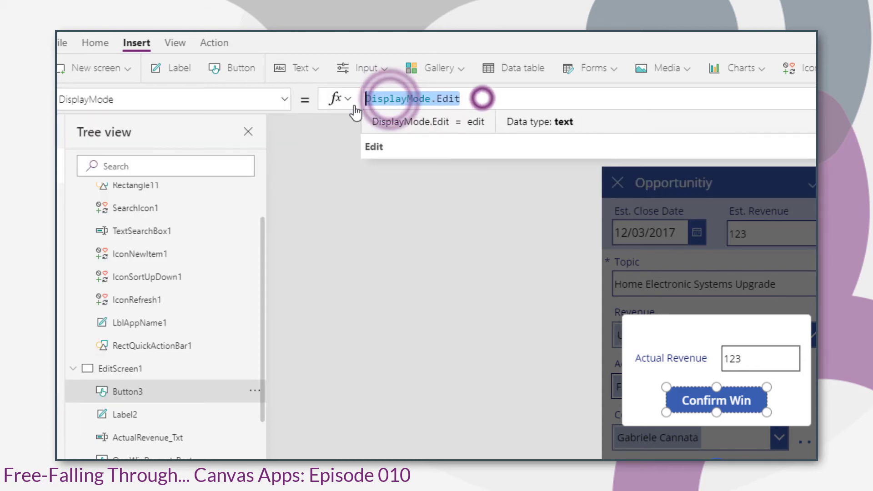
type("If(")
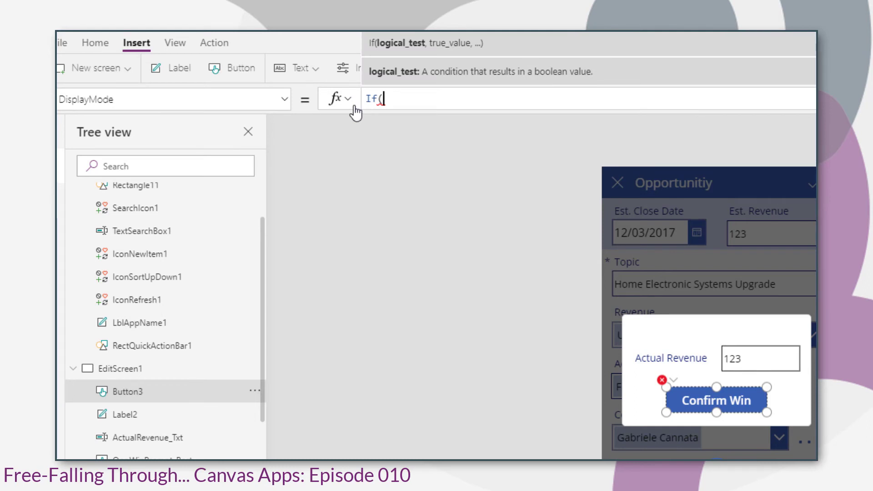
type("valu")
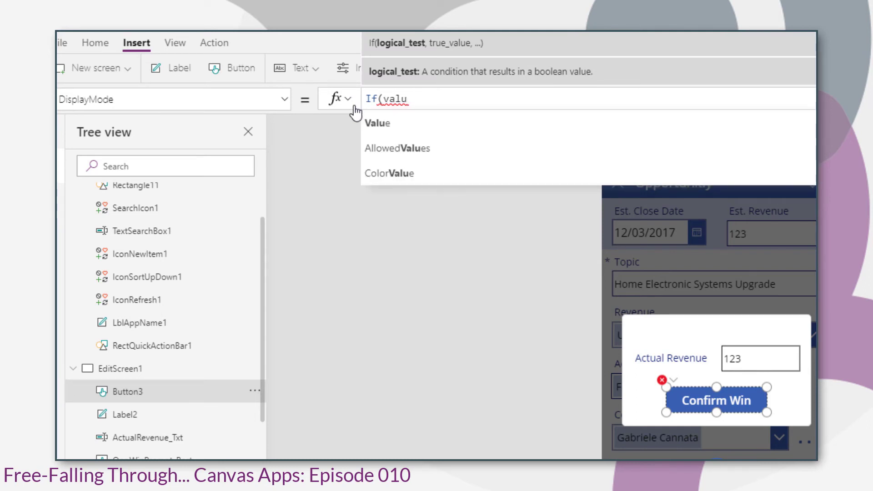
key("Down")
key("Tab")
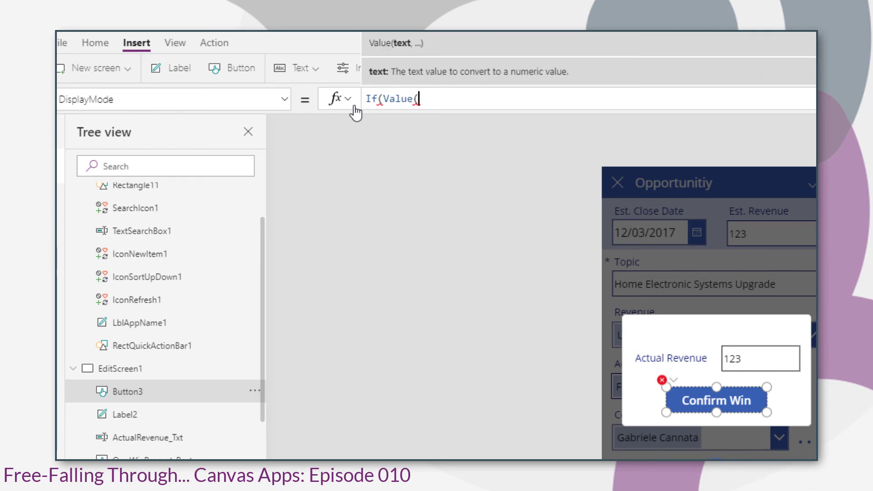
type("actu")
key("Tab")
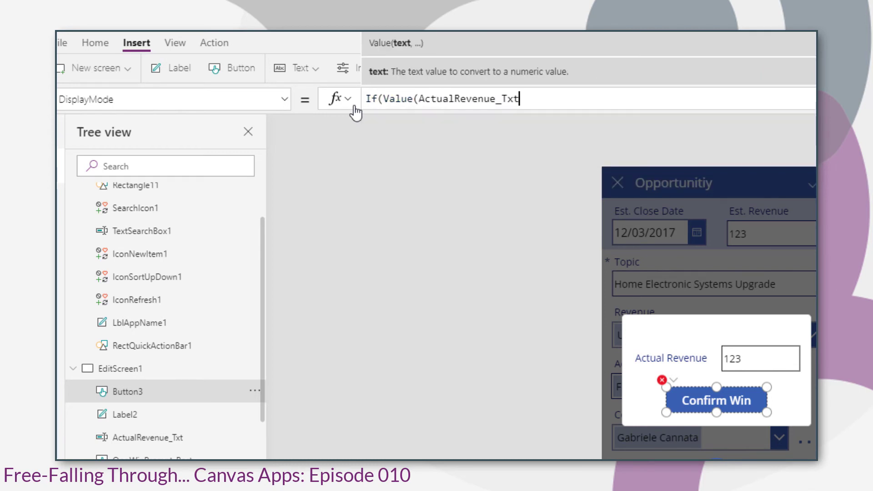
type(".te")
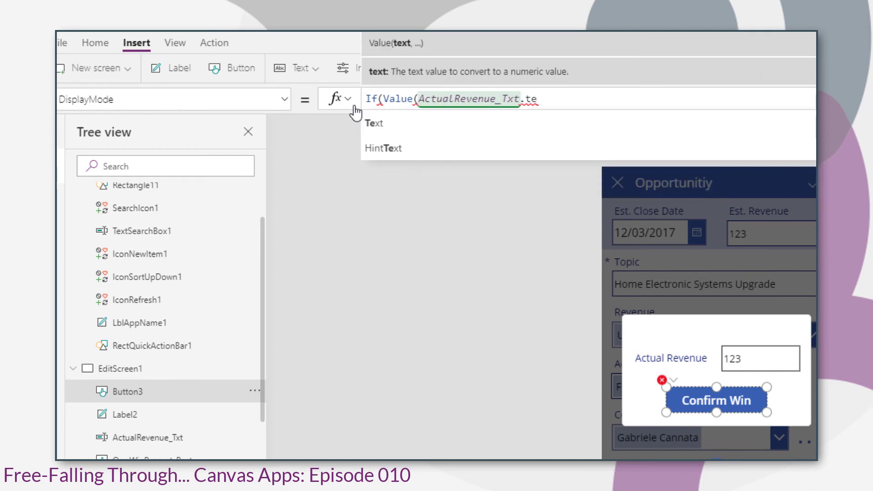
key("Tab")
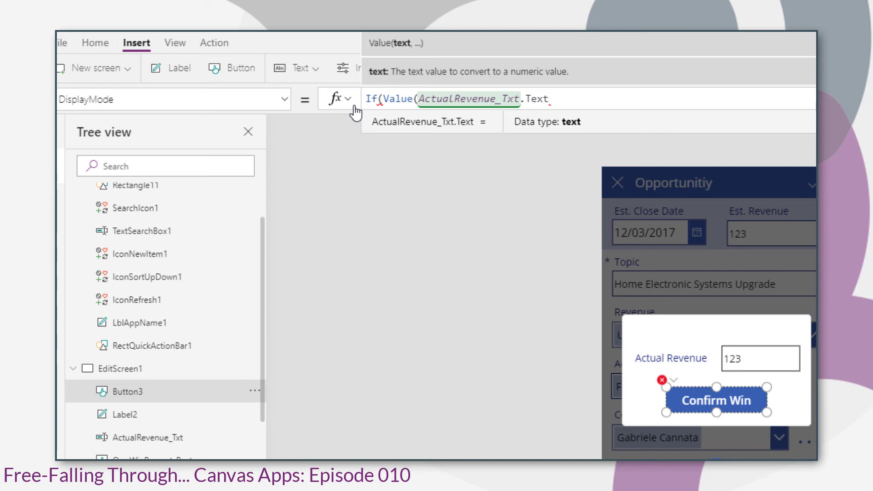
type(") ")
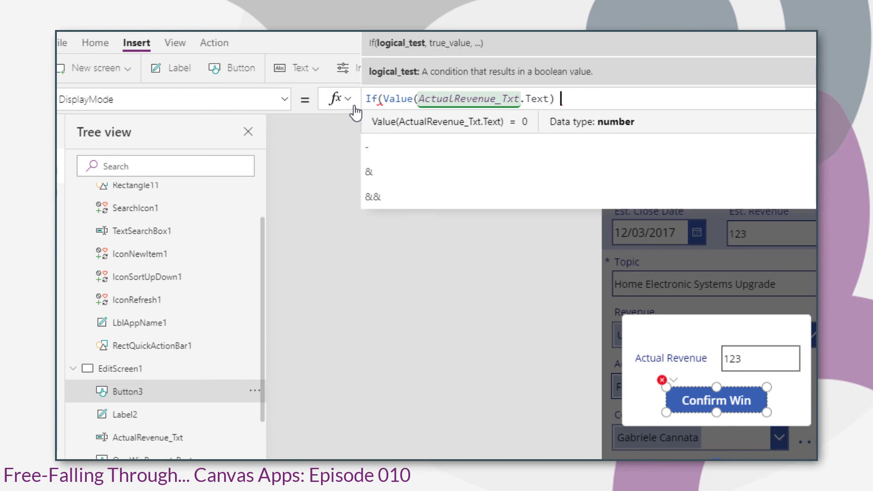
type(">")
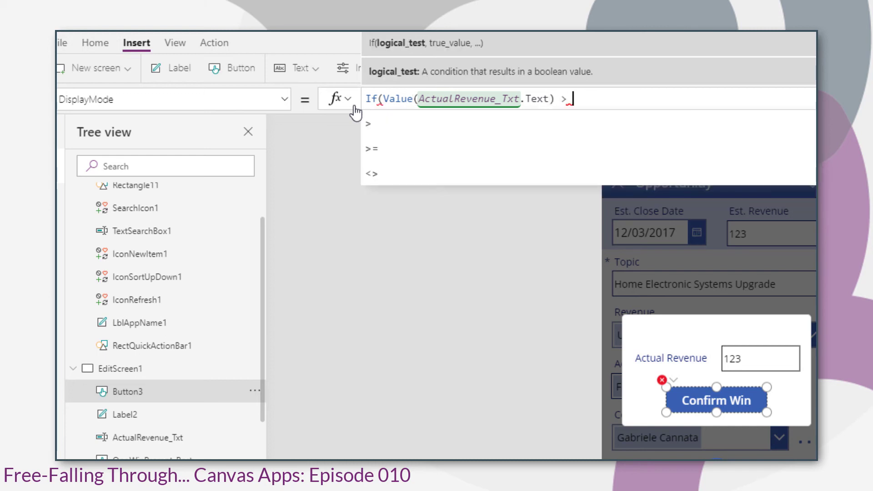
type(" 0,")
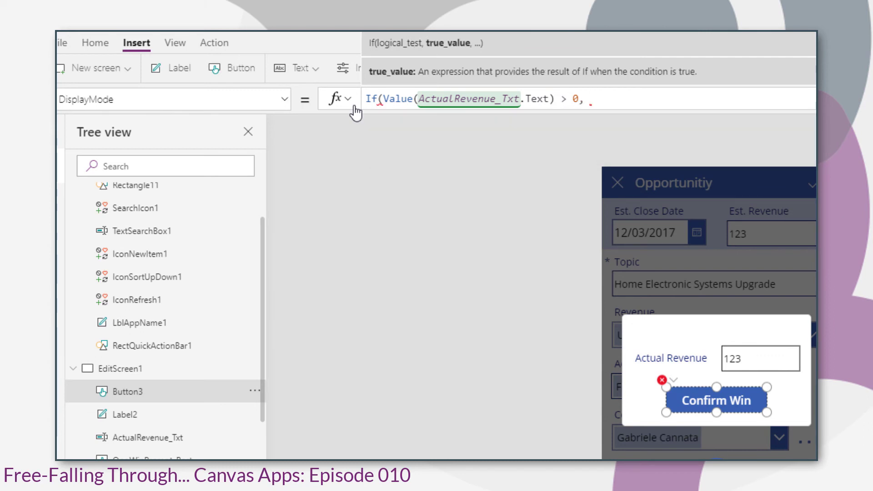
type(" DisplayMode.Edit, DisplayMode.Edit, di")
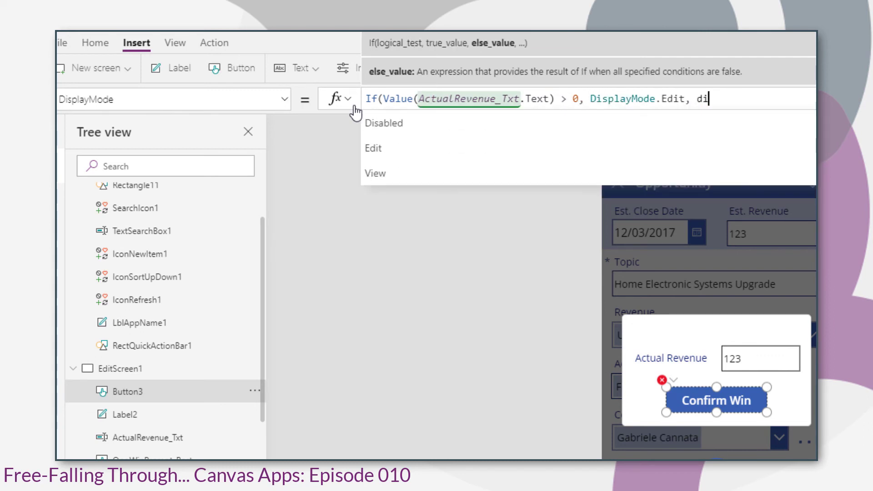
type(".Disabled)")
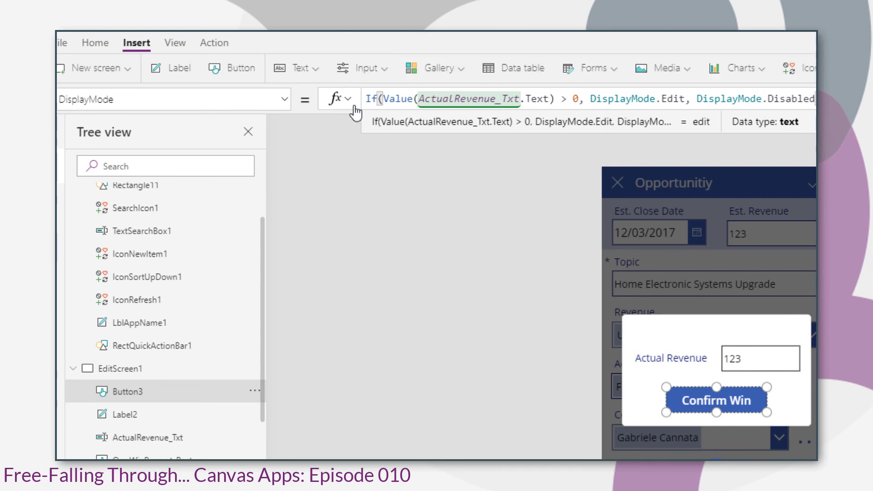
left_click(671, 361)
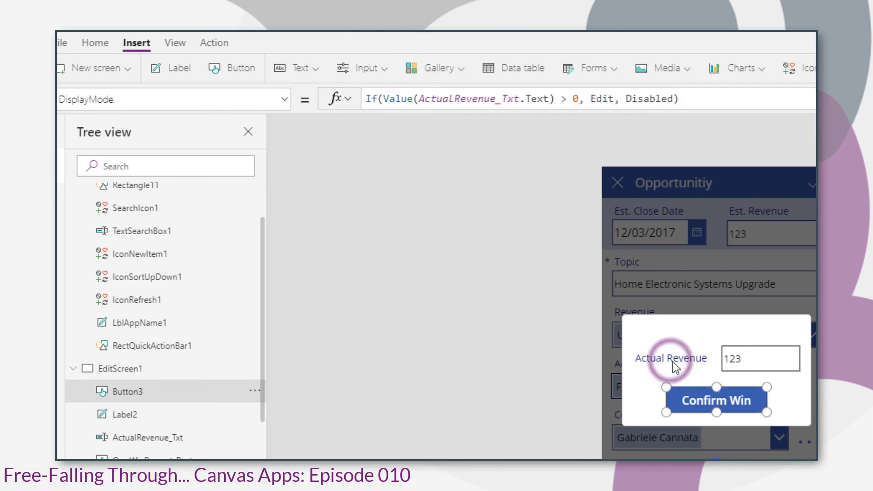
Set the Visible property of the Confirm Win button, the Actual Revenue label and the revenue input together to oppWinPrompt.
left_click(136, 415, "ctrl")
left_click(144, 438, "ctrl")
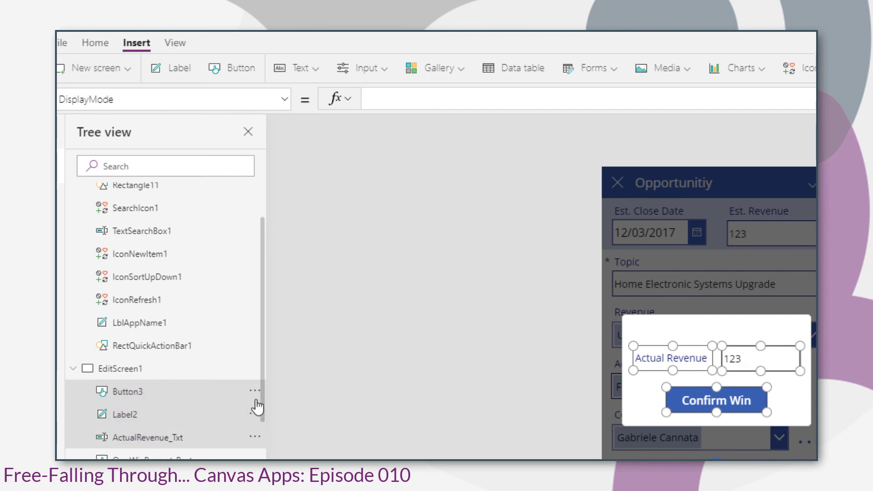
left_click(89, 100)
type("Visible")
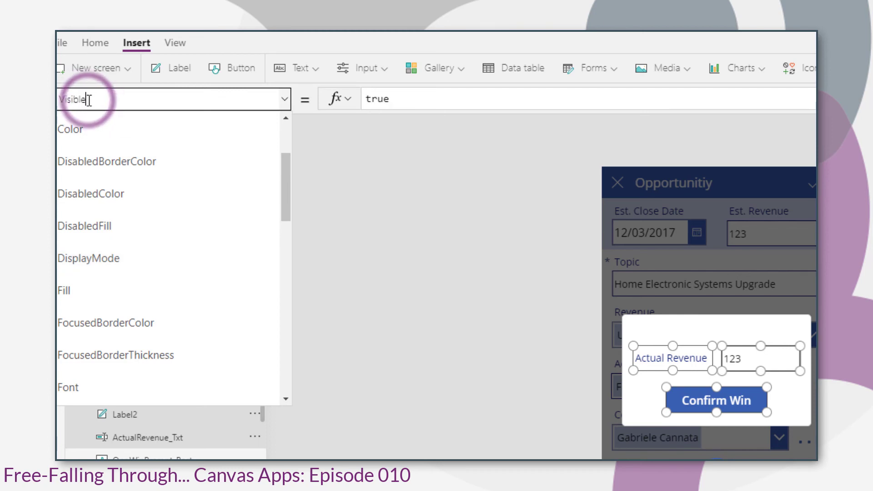
double_click(383, 99)
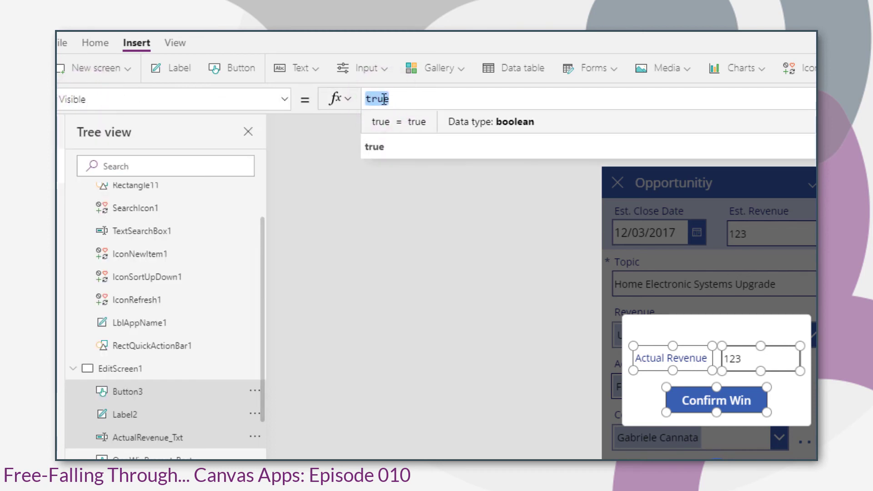
type("win")
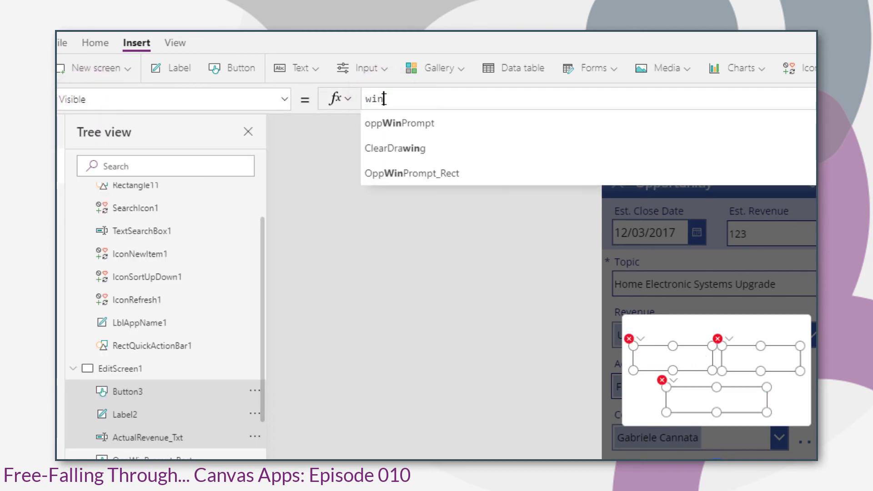
key("Tab")
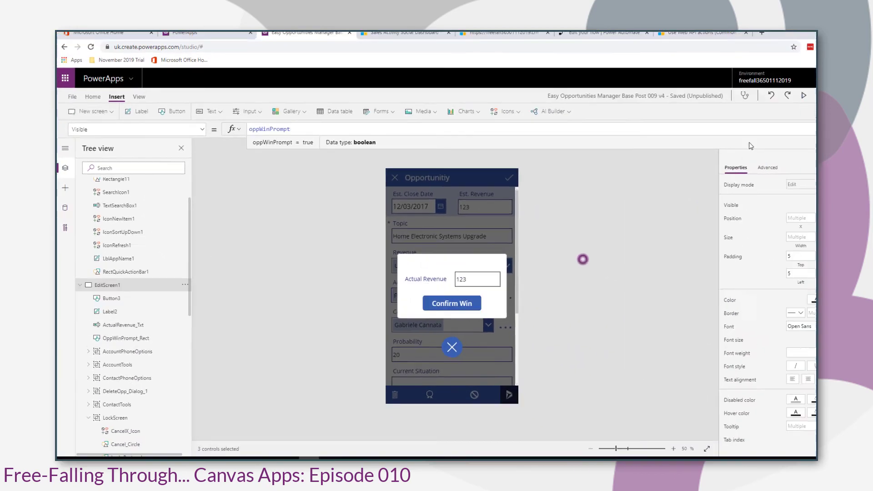
Preview the app, dismiss the close-as-won dialog and reopen it from the opportunity form.
key("F5")
left_click(448, 354)
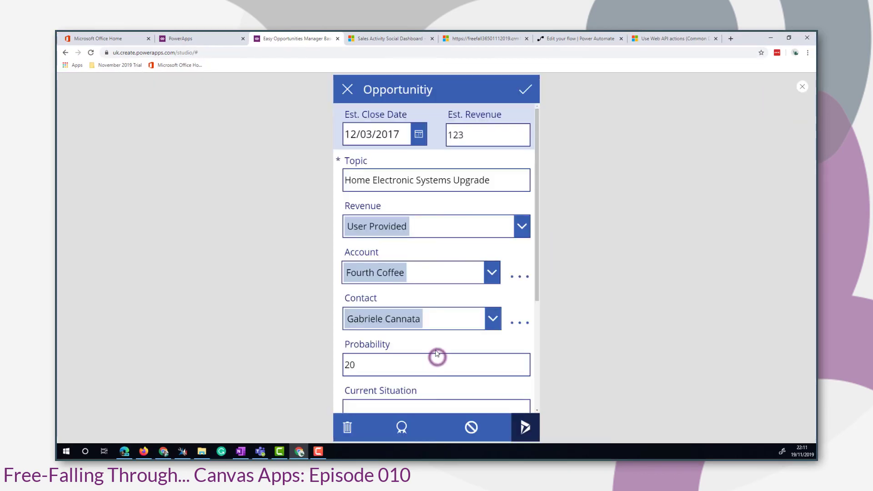
left_click(401, 428)
Test the dialog's validation by emptying the actual revenue and checking the Confirm Win button, and by entering -2.
left_click(447, 247)
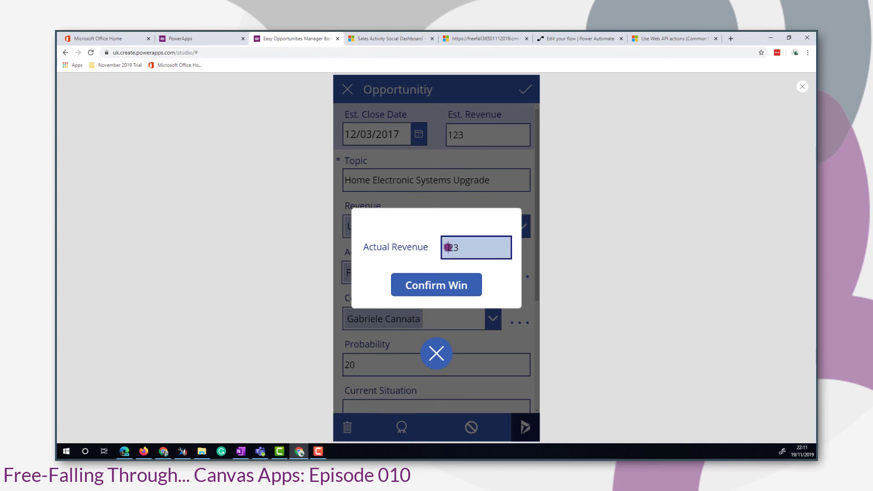
key("BackSpace")
type("12")
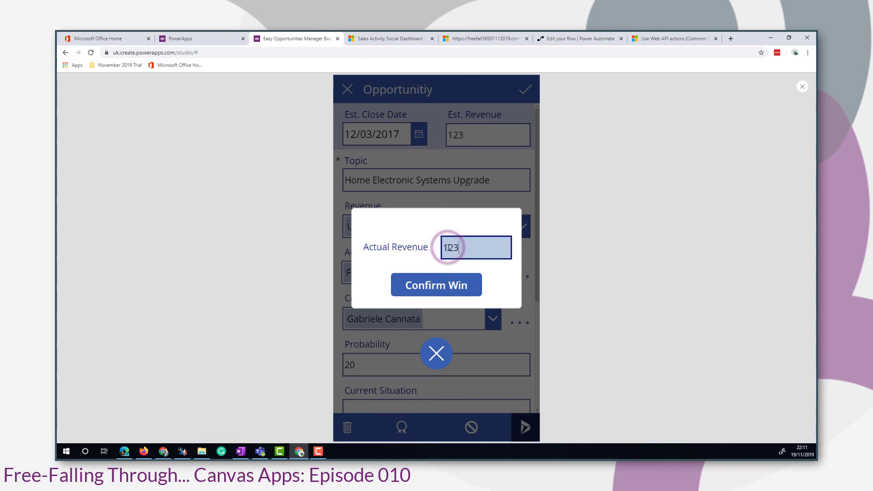
left_click(452, 293)
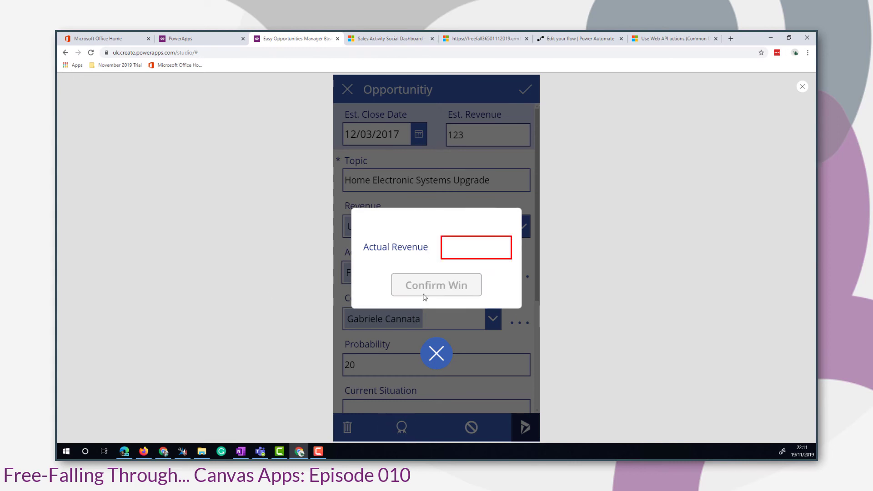
left_click(470, 253)
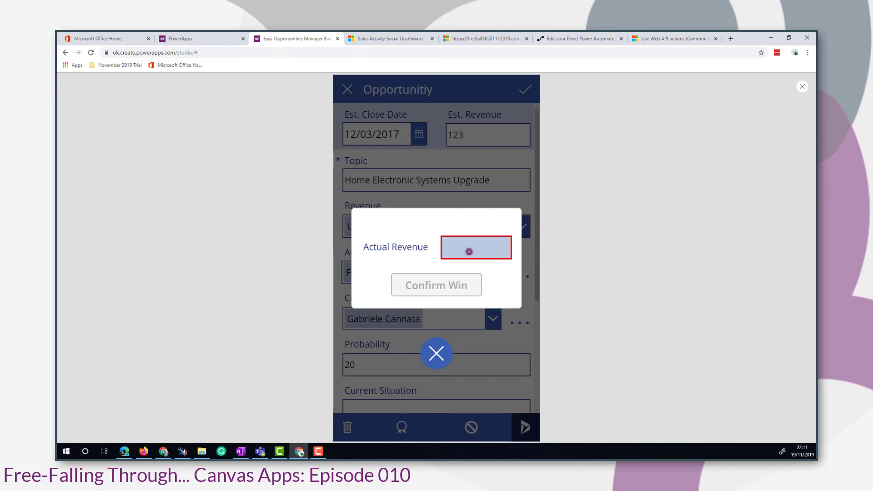
type("-2")
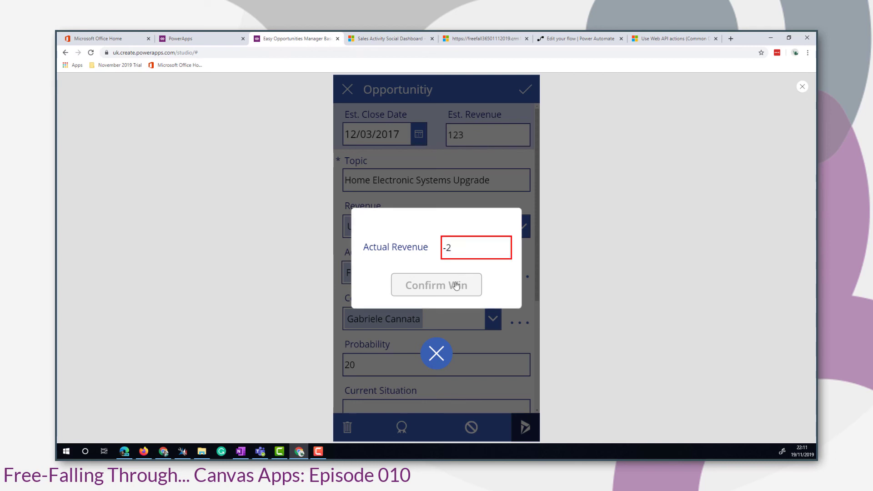
Test the actual revenue input and the Confirm Win button with 0 and with the positive value 123.
double_click(460, 247)
key("BackSpace")
key("BackSpace")
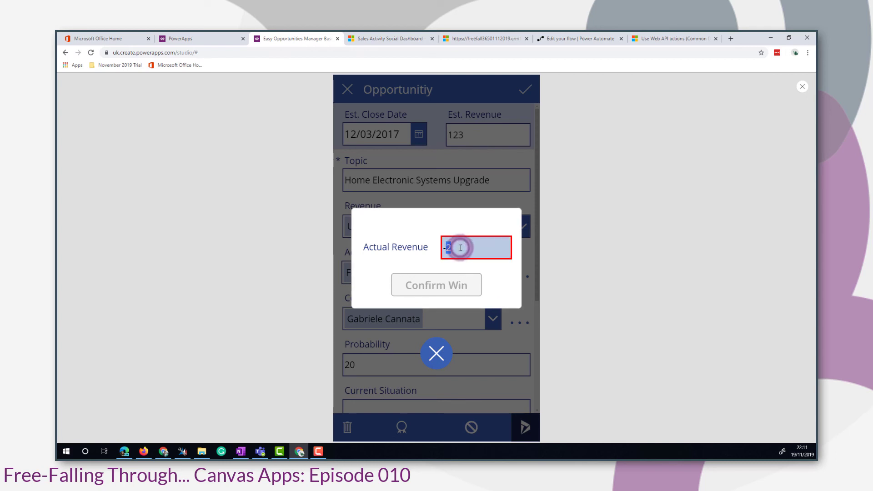
left_click(461, 248)
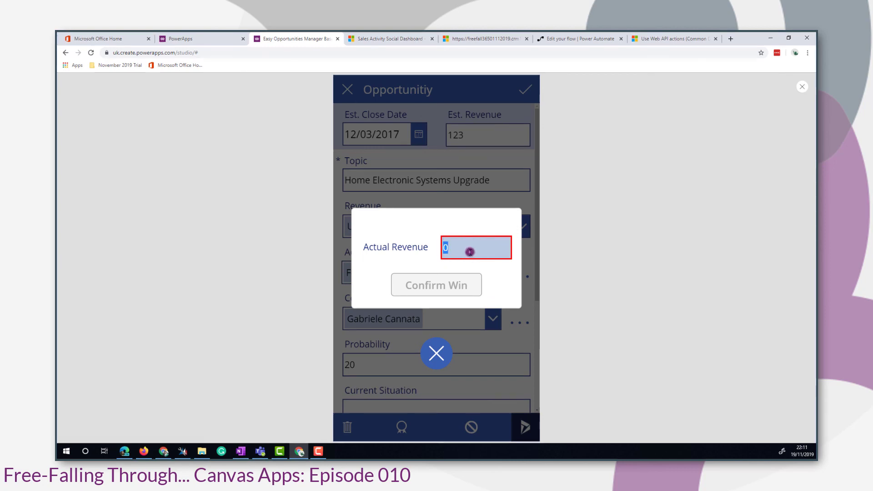
left_click(470, 251)
type("5")
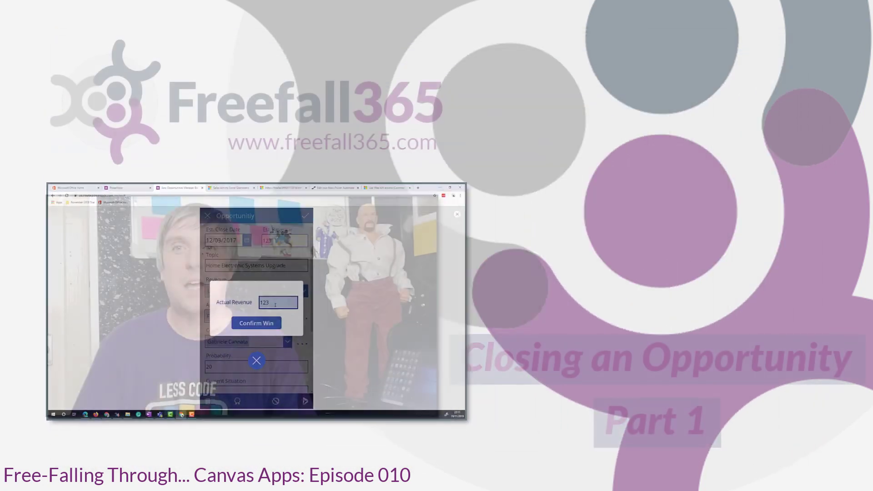